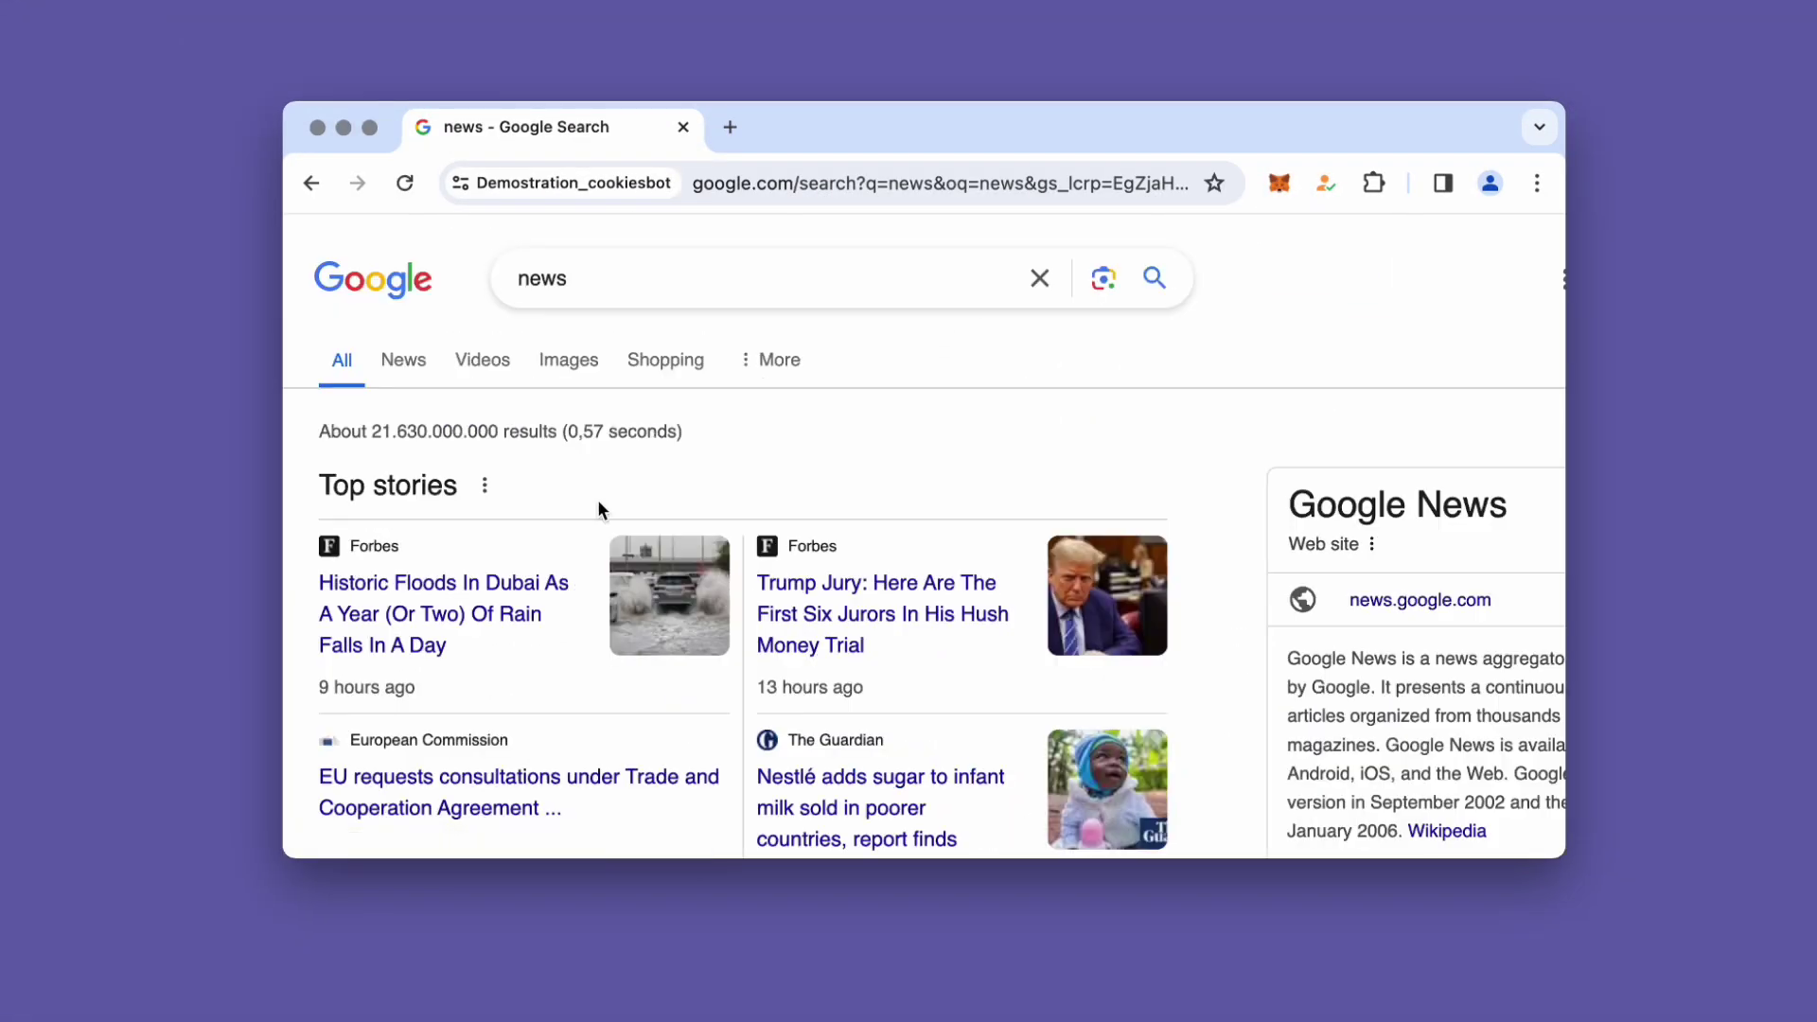
# - Open Google News from the search results, plus the Instagram login page in a new tab by searching for "instagram login"
pyautogui.scroll(-5, 529, 473)
pyautogui.click(467, 445)
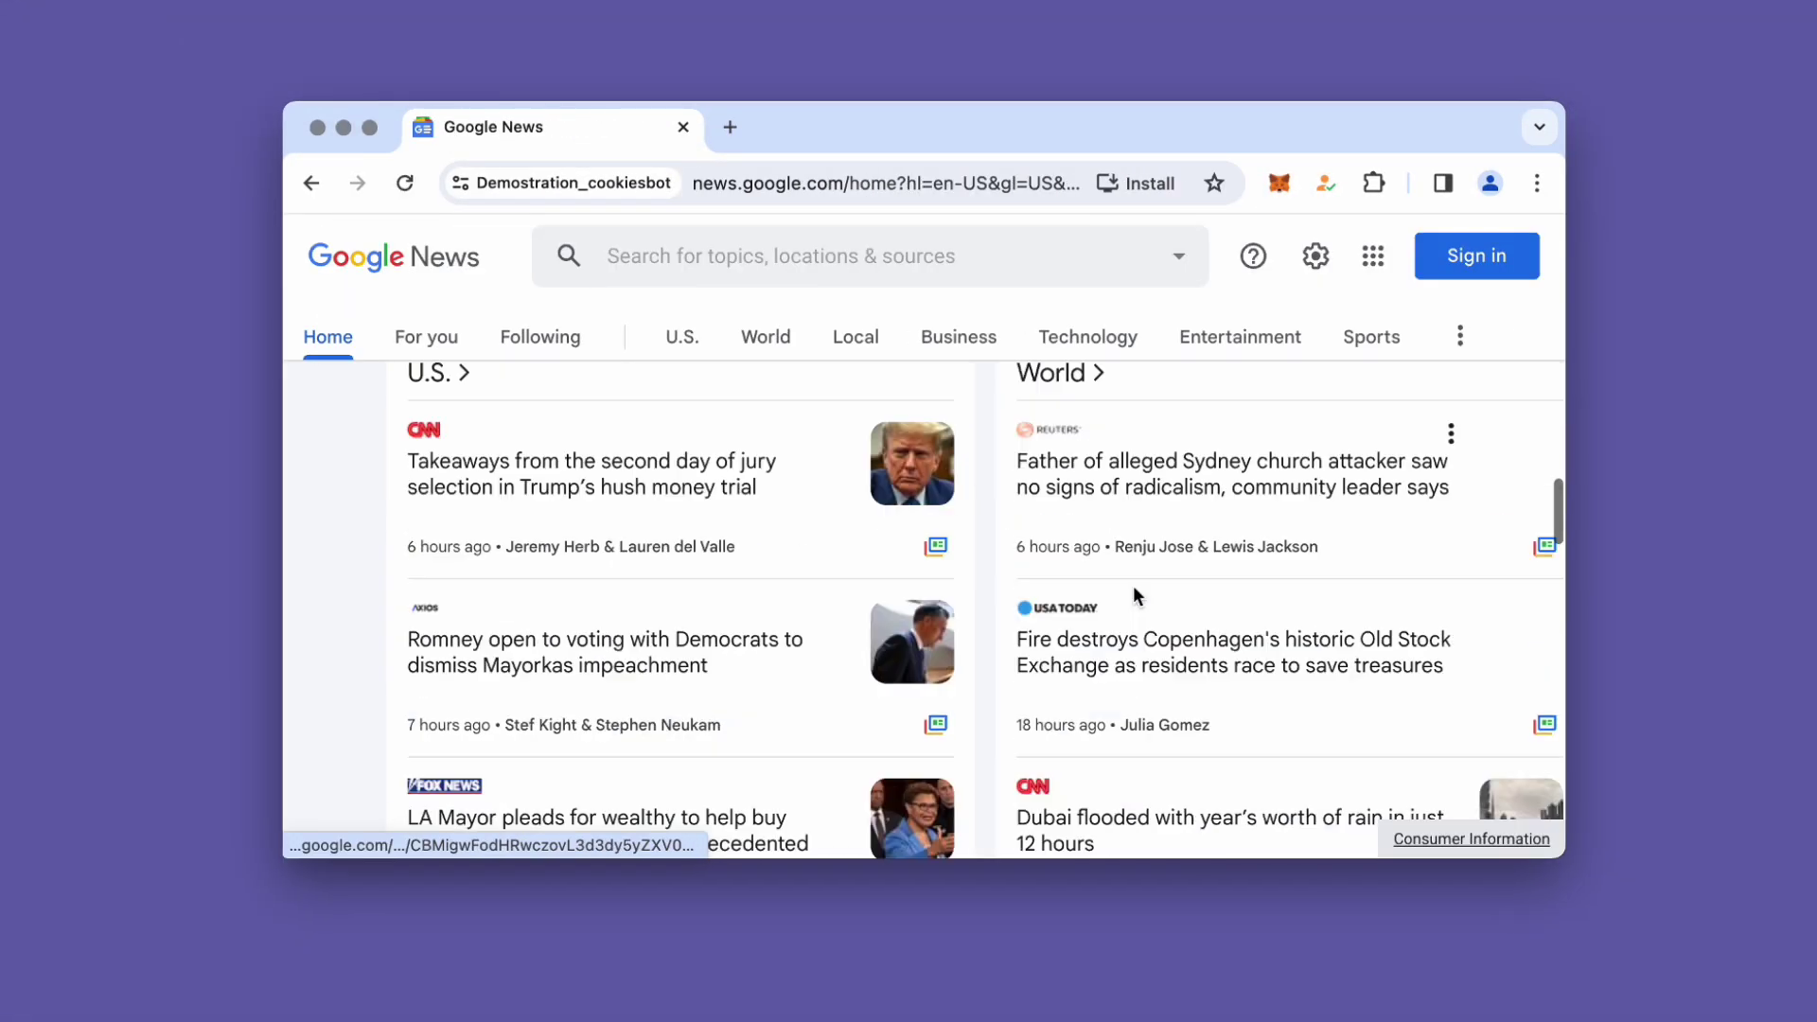
pyautogui.hotkey('ctrl', 't')
pyautogui.write('instagram login')
pyautogui.press('Return')
pyautogui.click(445, 379)
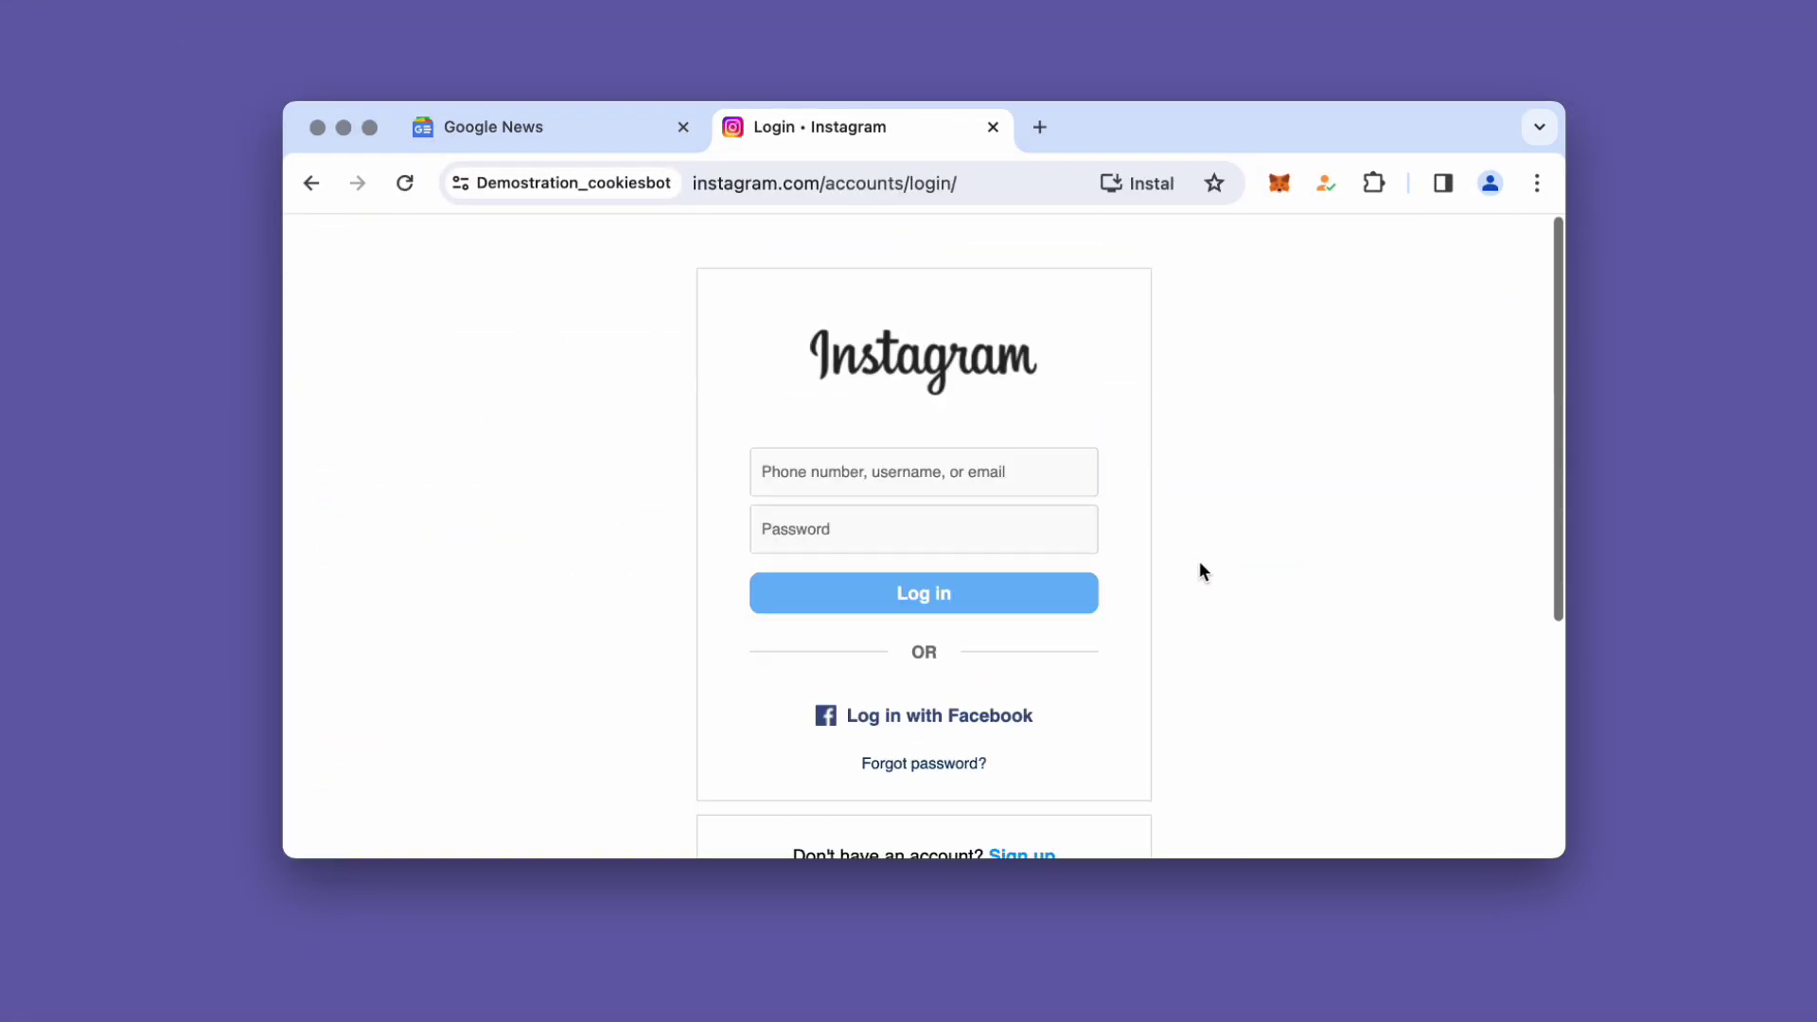
# - Search for "weather amsterdam" in a new tab and browse the BBC Weather page for Amsterdam
pyautogui.hotkey('ctrl', 't')
pyautogui.write('weather amsterdam')
pyautogui.press('Return')
pyautogui.scroll(-5, 794, 583)
pyautogui.click(568, 461)
pyautogui.scroll(-5, 909, 474)
pyautogui.click(1217, 763)
pyautogui.click(1094, 833)
# - Search for "football" in a new tab, open a football latest news site and browse its page
pyautogui.hotkey('ctrl', 't')
pyautogui.write('football')
pyautogui.press('Return')
pyautogui.click(629, 435)
pyautogui.scroll(-5, 1026, 596)
pyautogui.scroll(3, 1027, 596)
# - Return to Google News, decline the sign-in offer, and open and skim the CNN article on the second day of jury selection
pyautogui.hotkey('ctrl', '1')
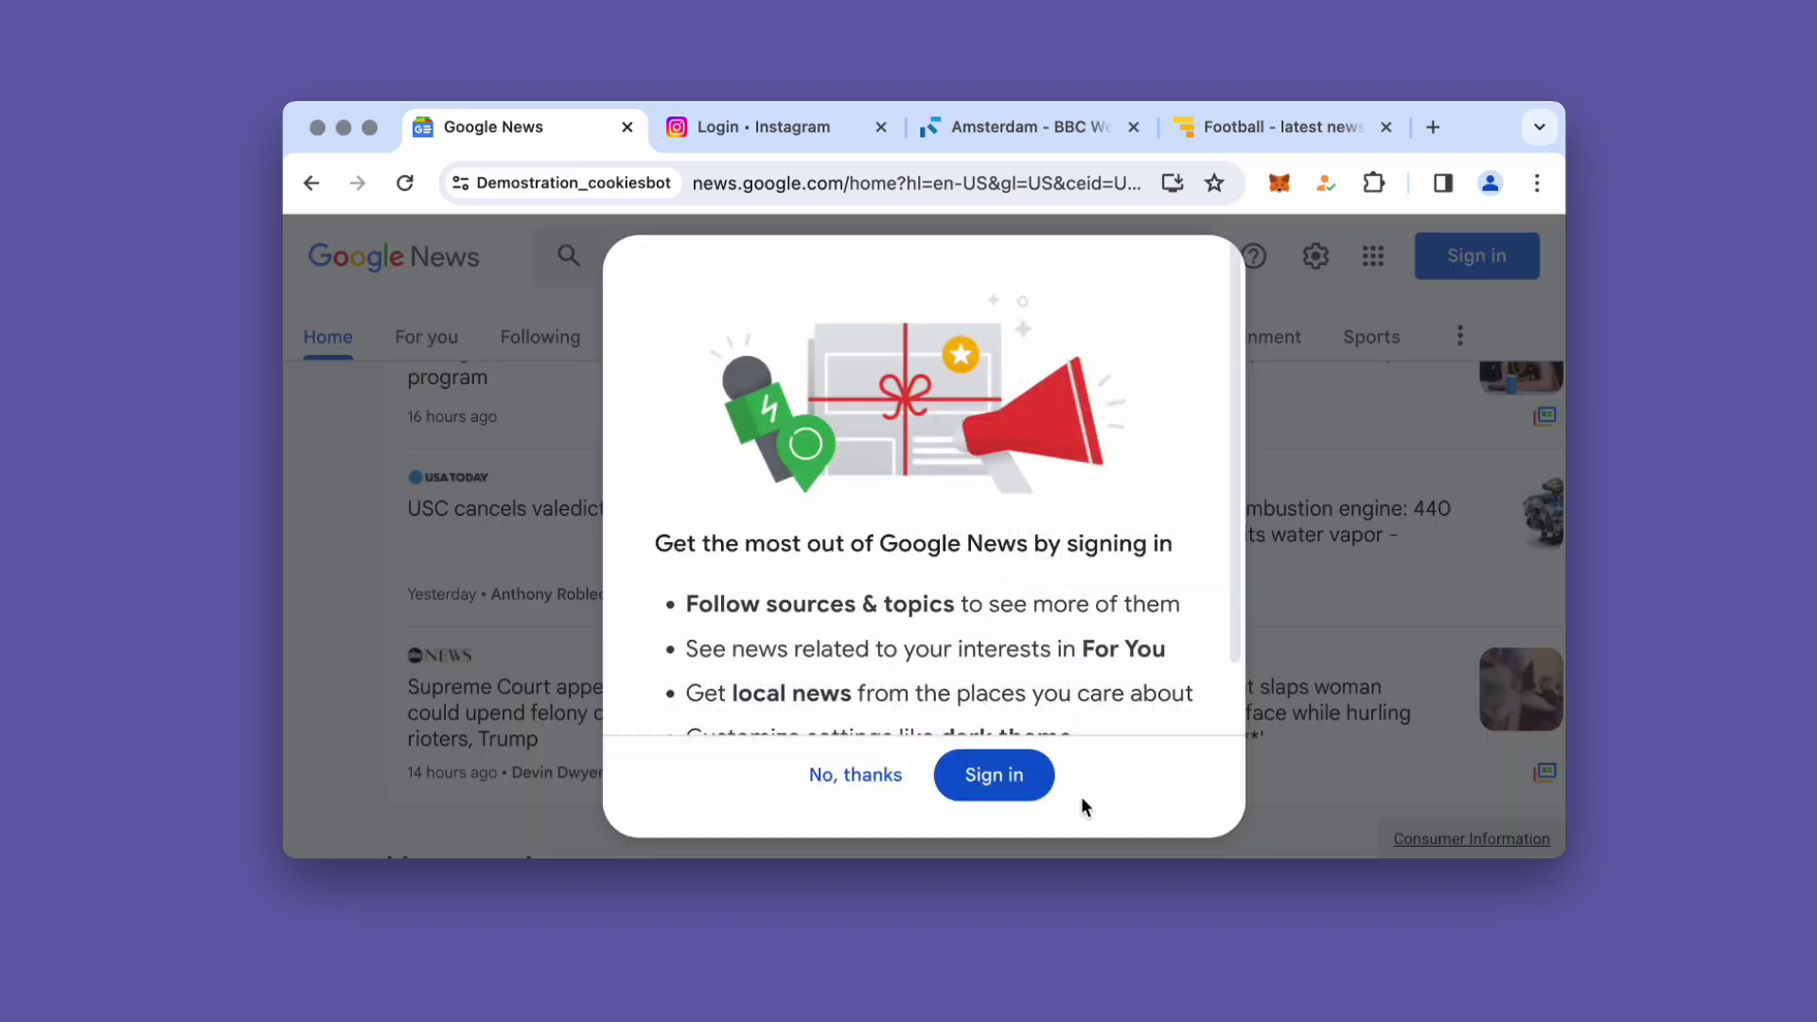
pyautogui.click(857, 771)
pyautogui.click(881, 549)
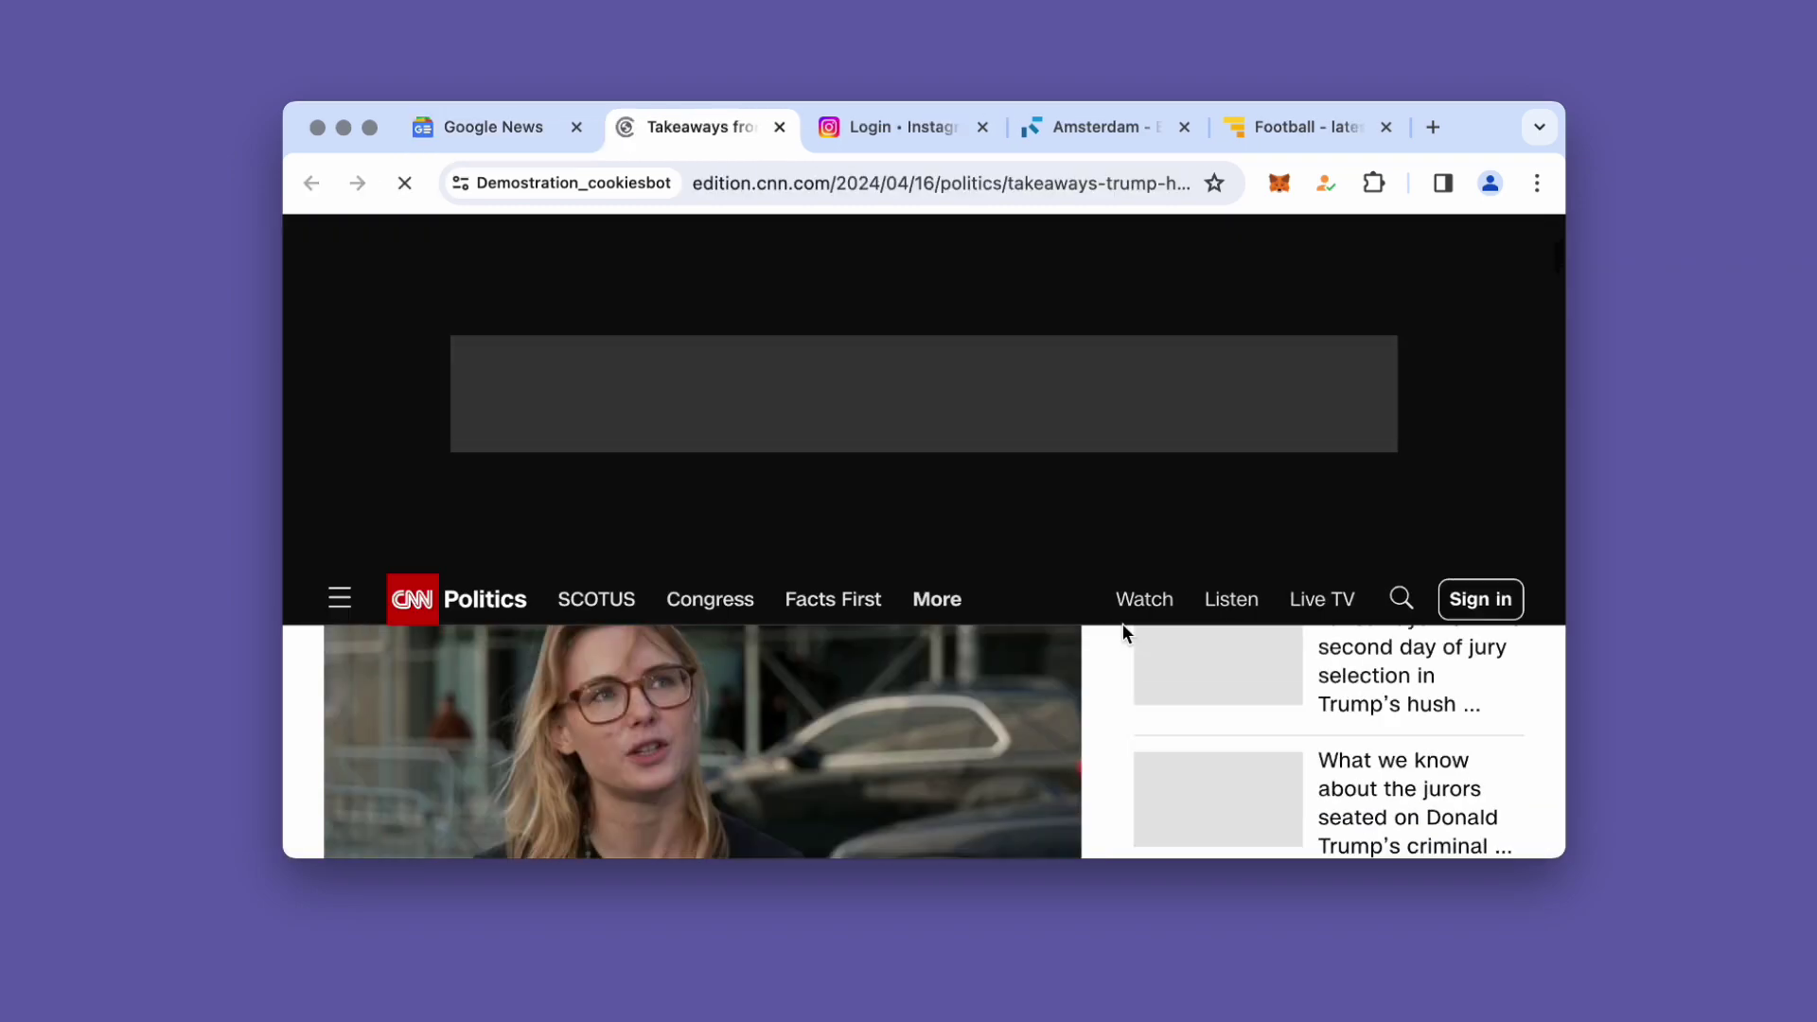
pyautogui.scroll(-5, 1129, 626)
pyautogui.scroll(5, 1209, 491)
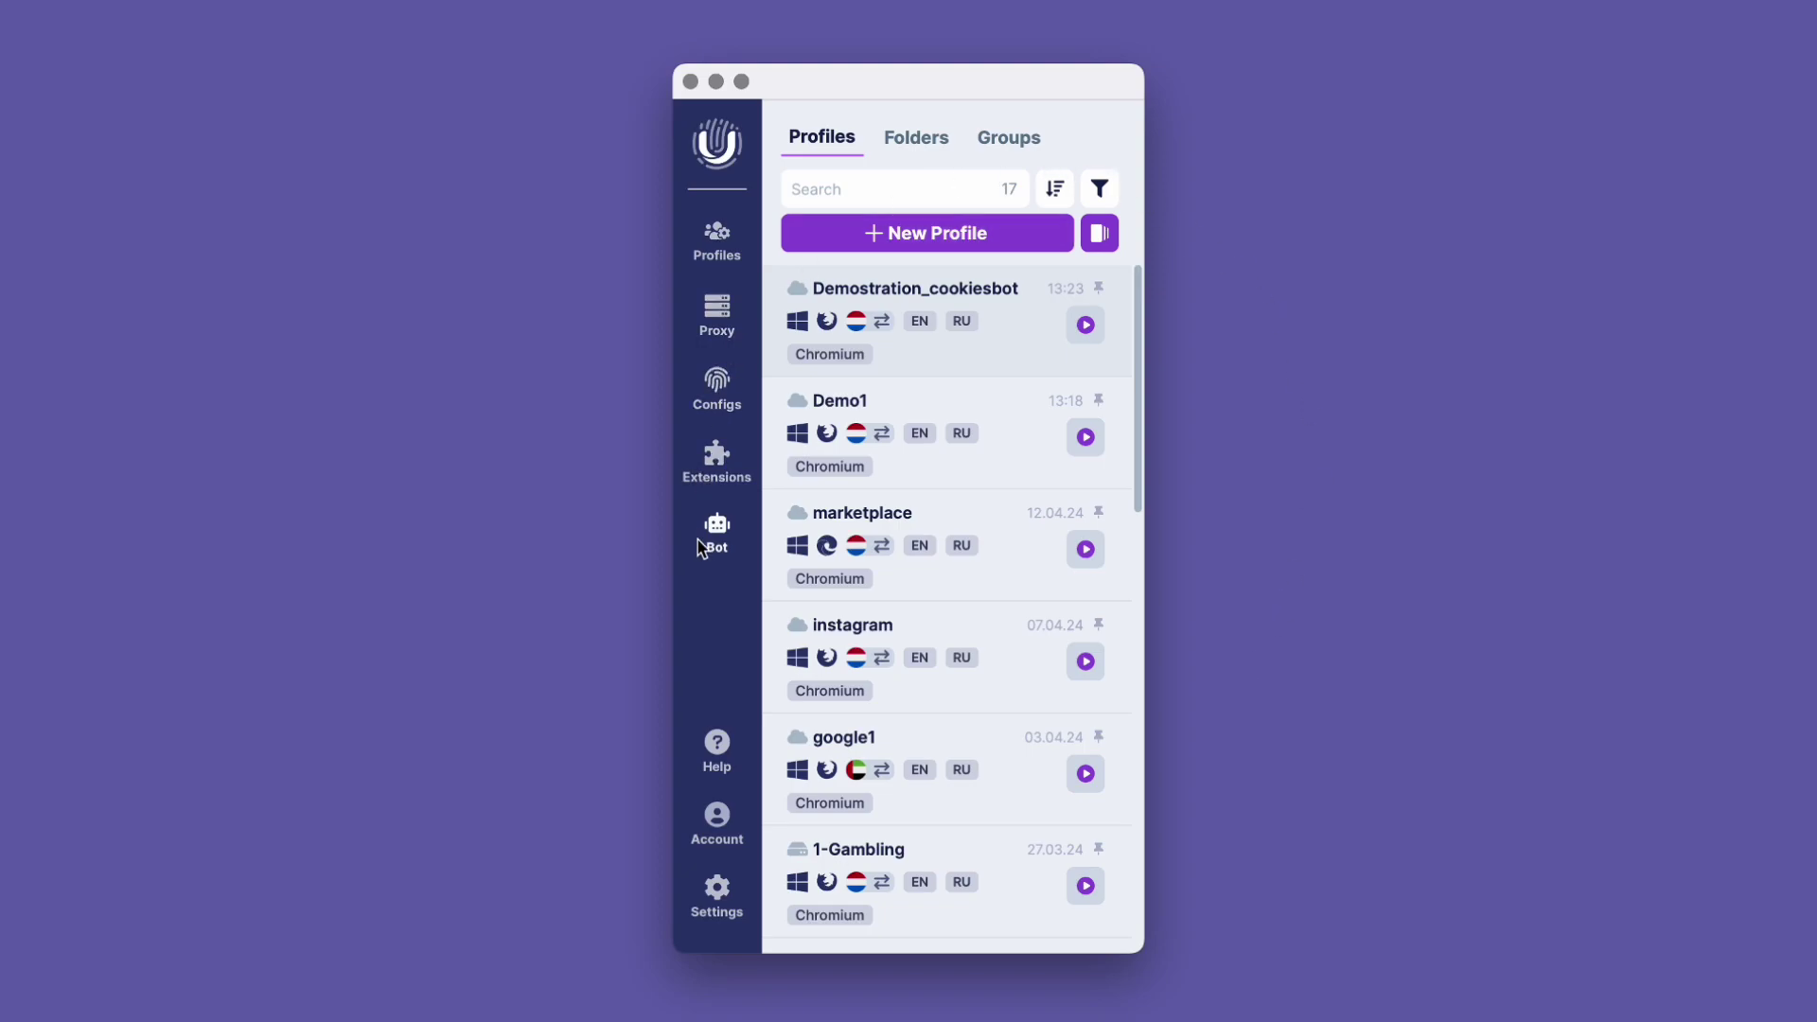
# - In the profile manager, open the Bot tool, select the Demostration_cookiesbot profile and check the profile filter options
pyautogui.click(721, 535)
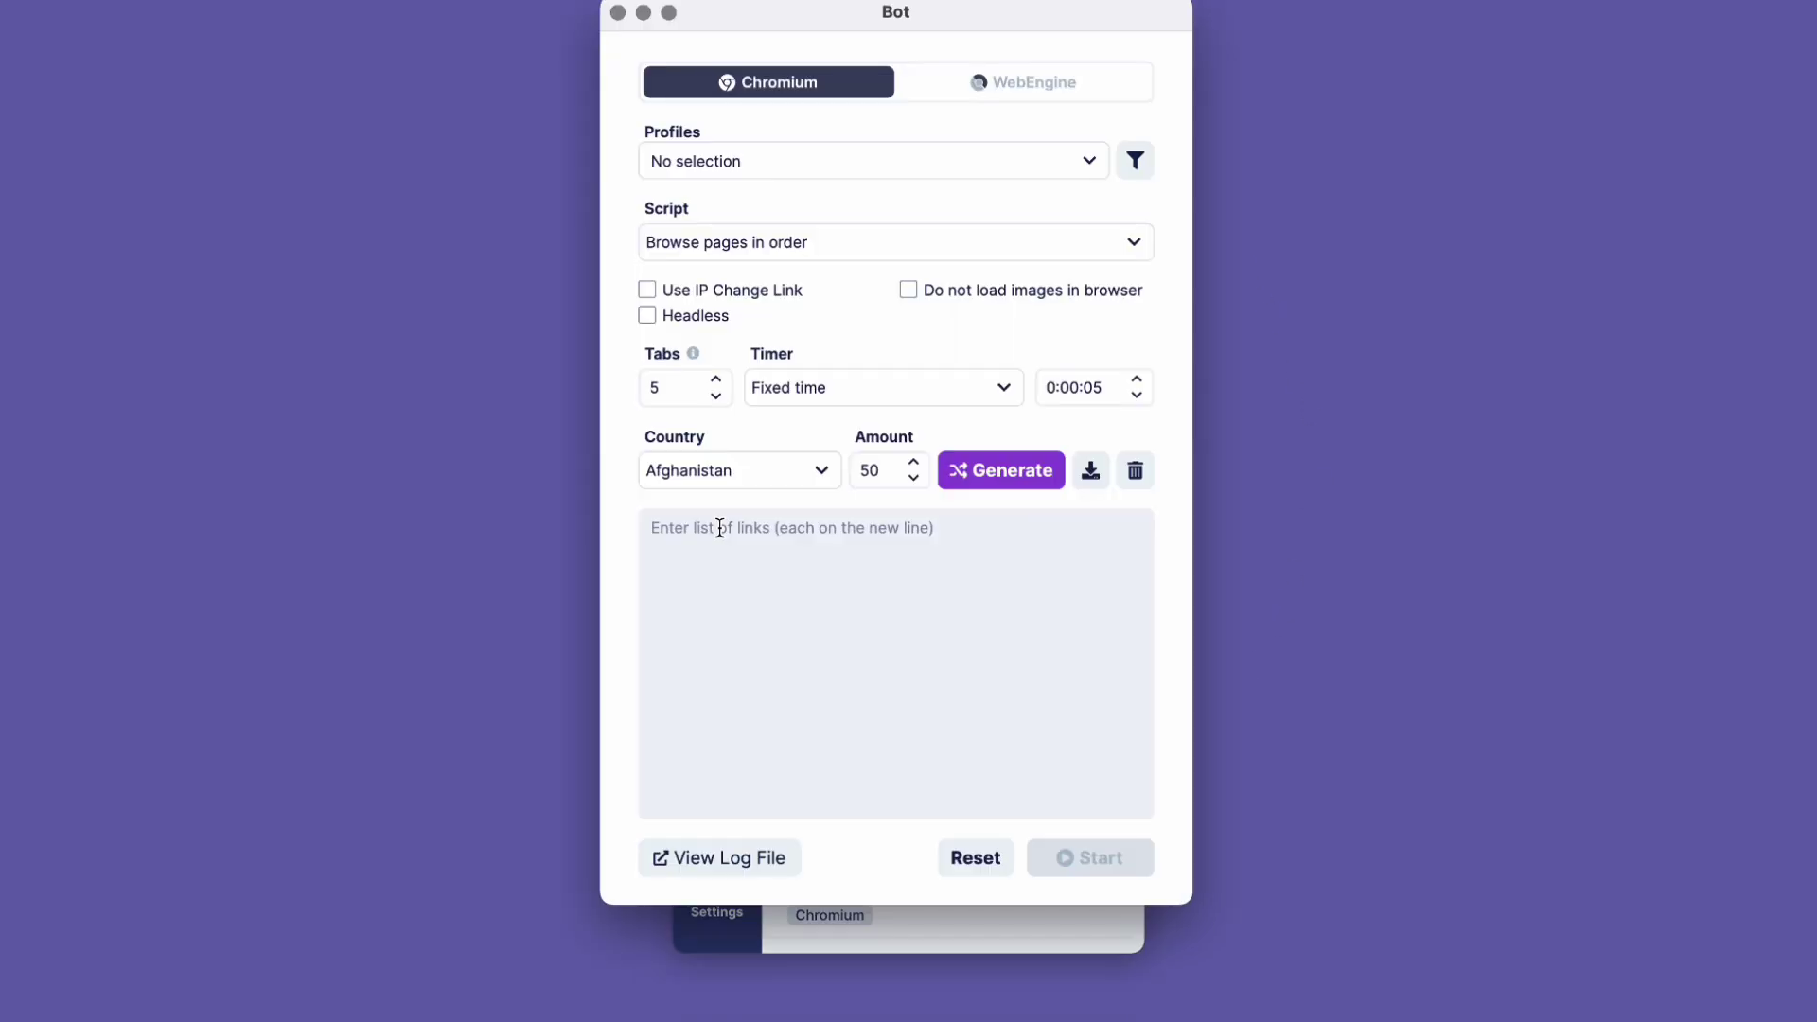
pyautogui.moveTo(966, 13); pyautogui.dragTo(974, 80)
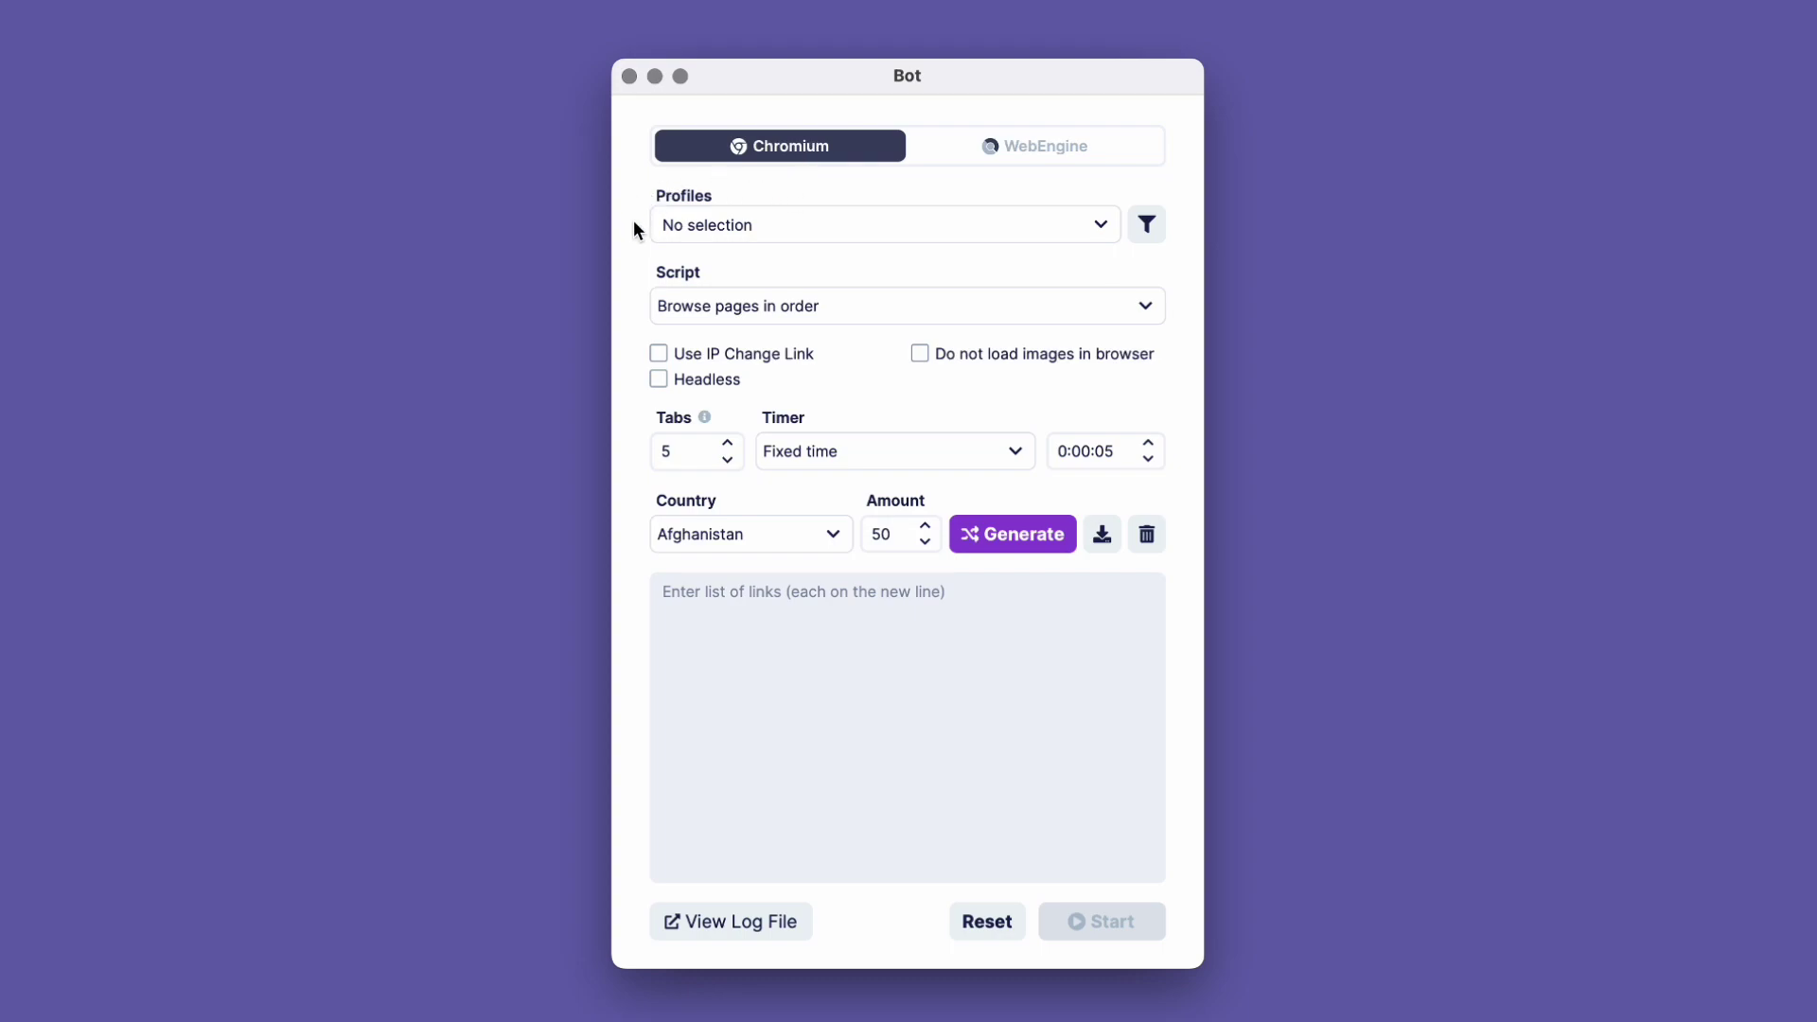
pyautogui.click(889, 229)
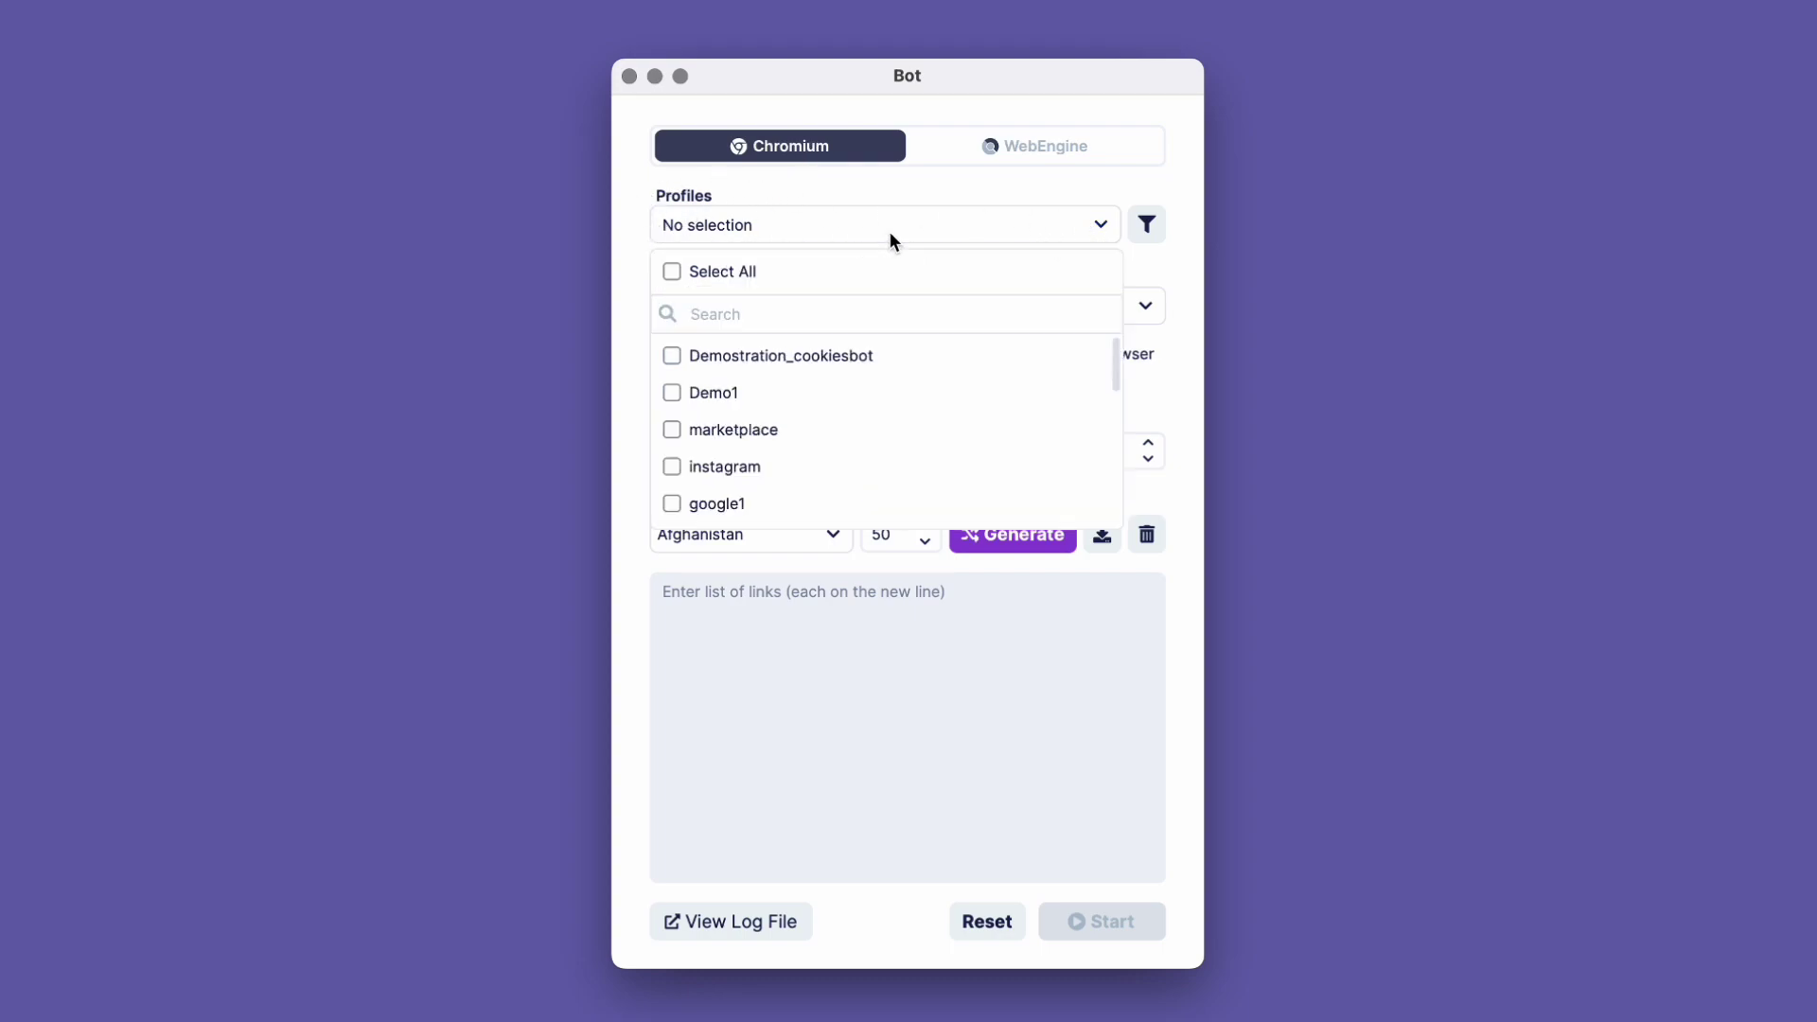
pyautogui.click(668, 358)
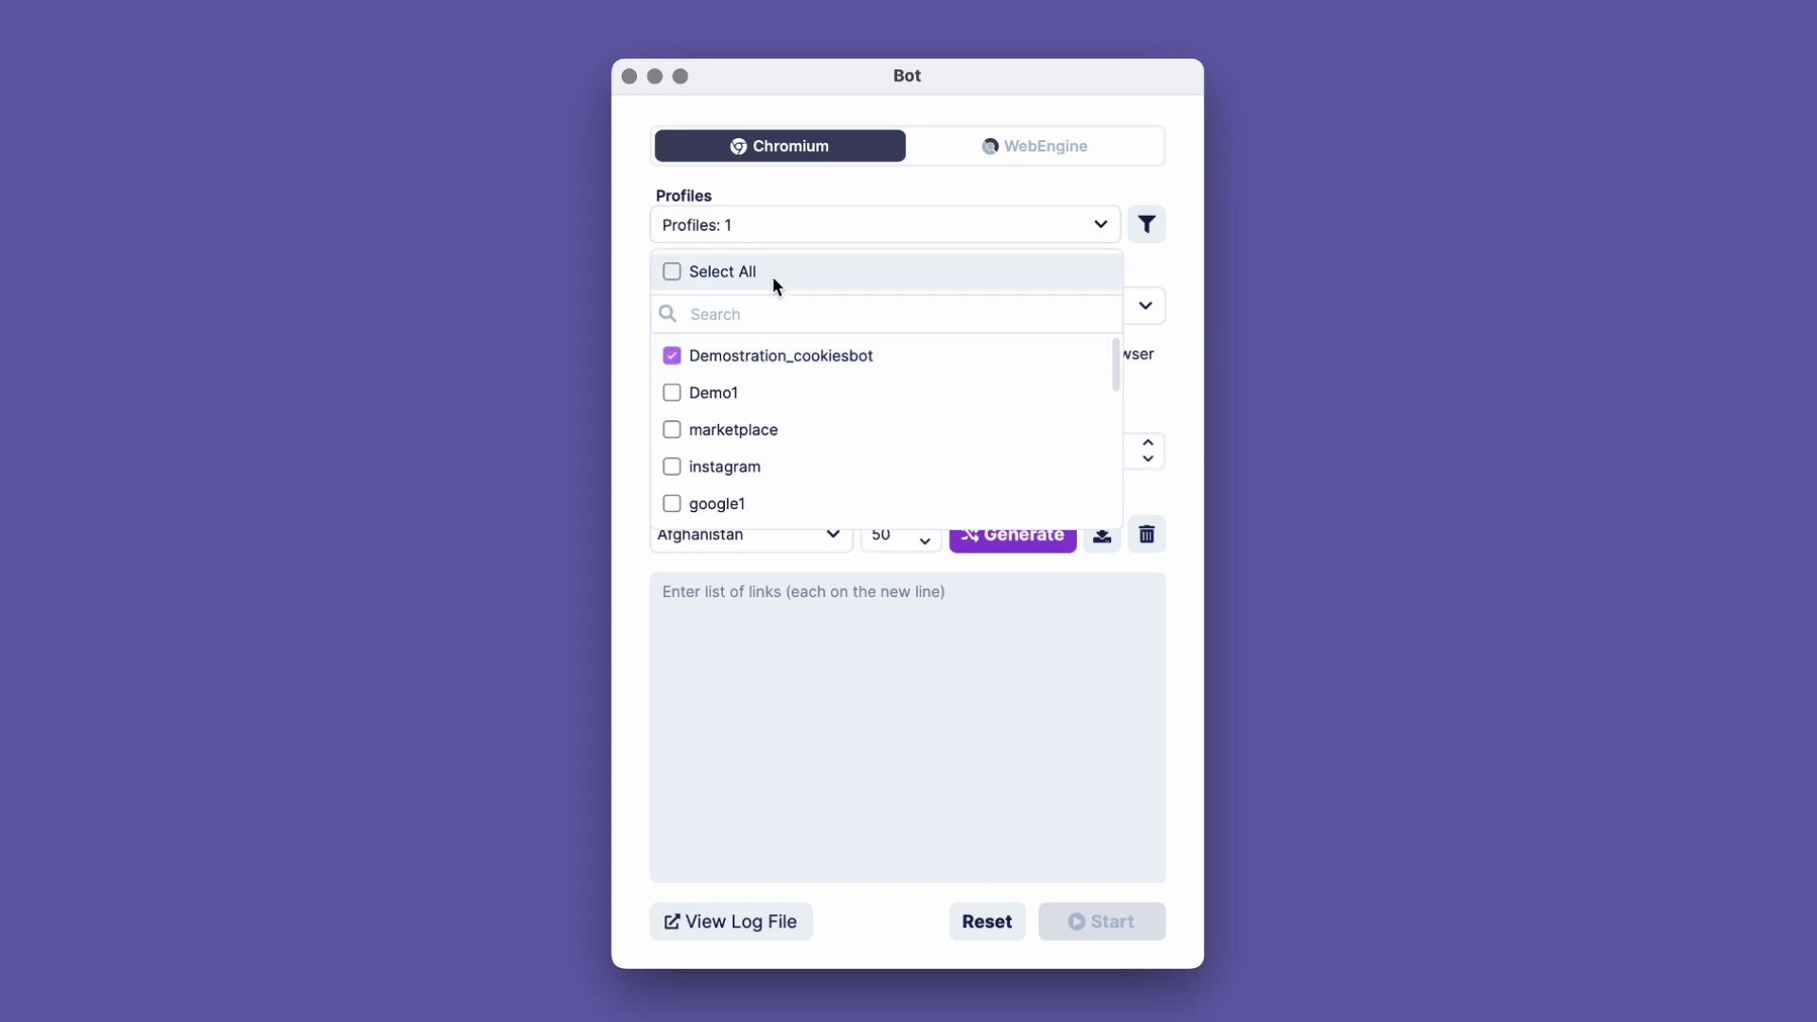
pyautogui.click(1074, 221)
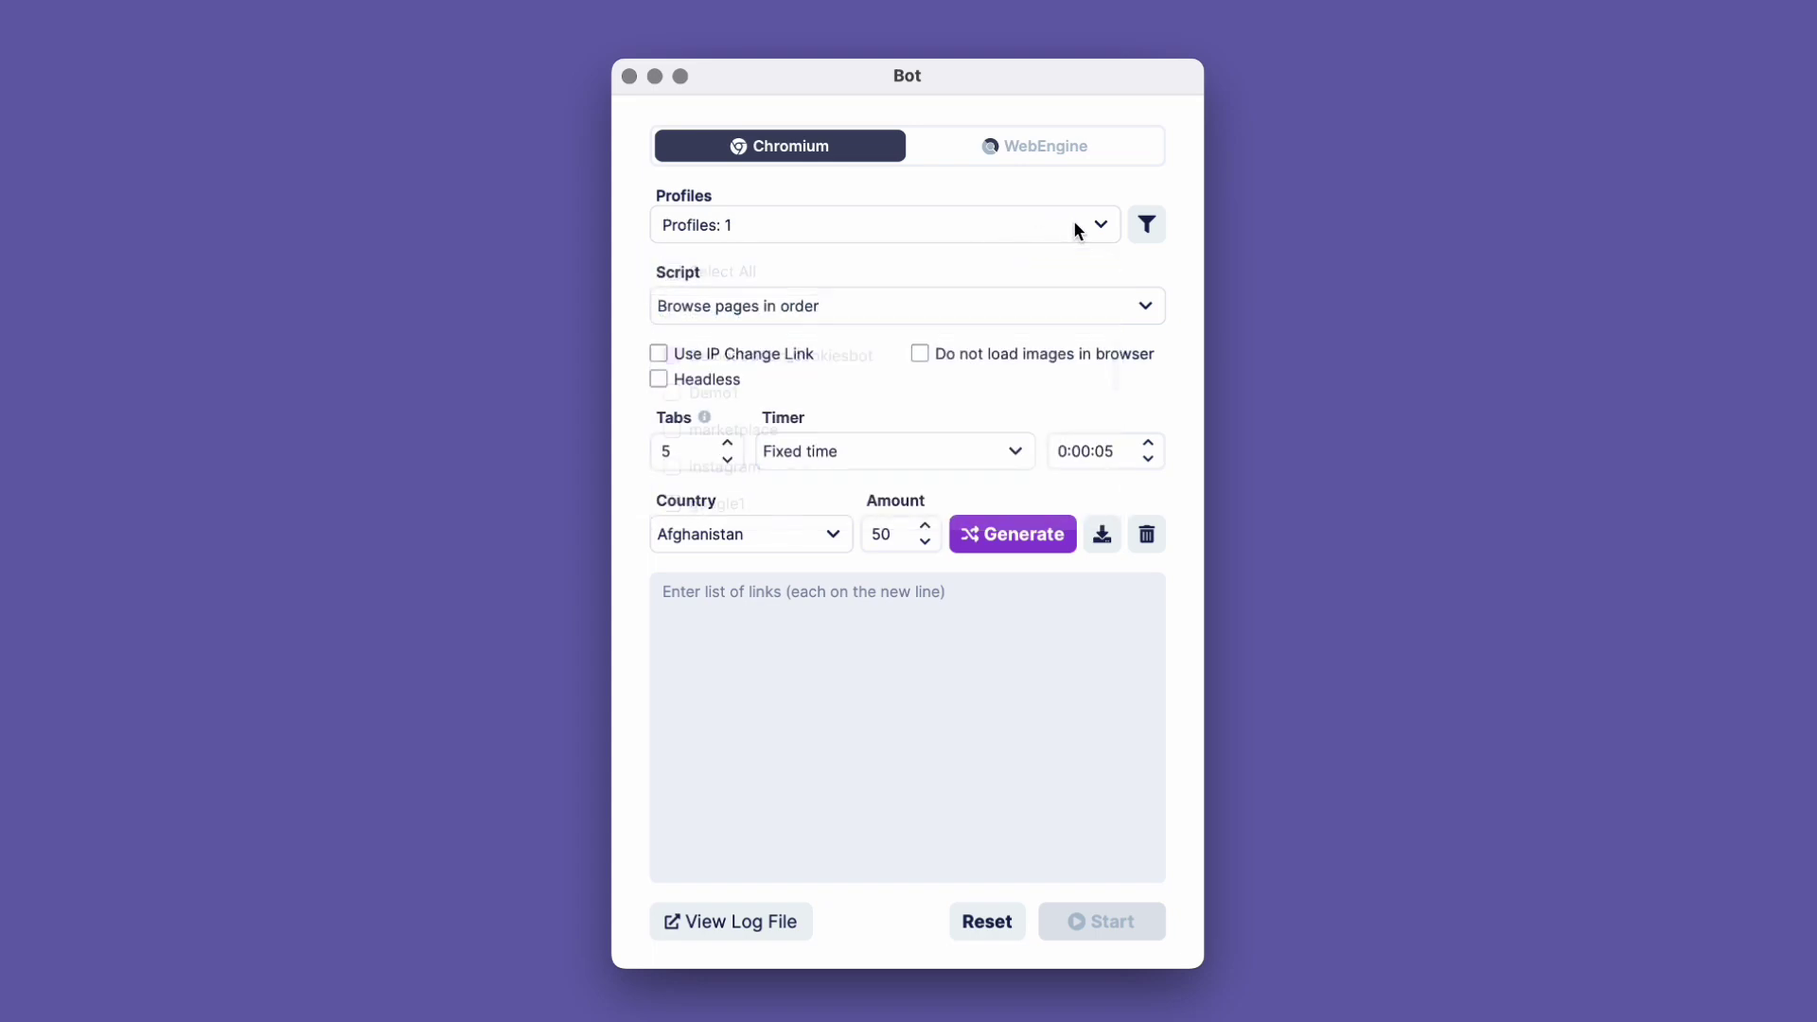
pyautogui.click(1148, 228)
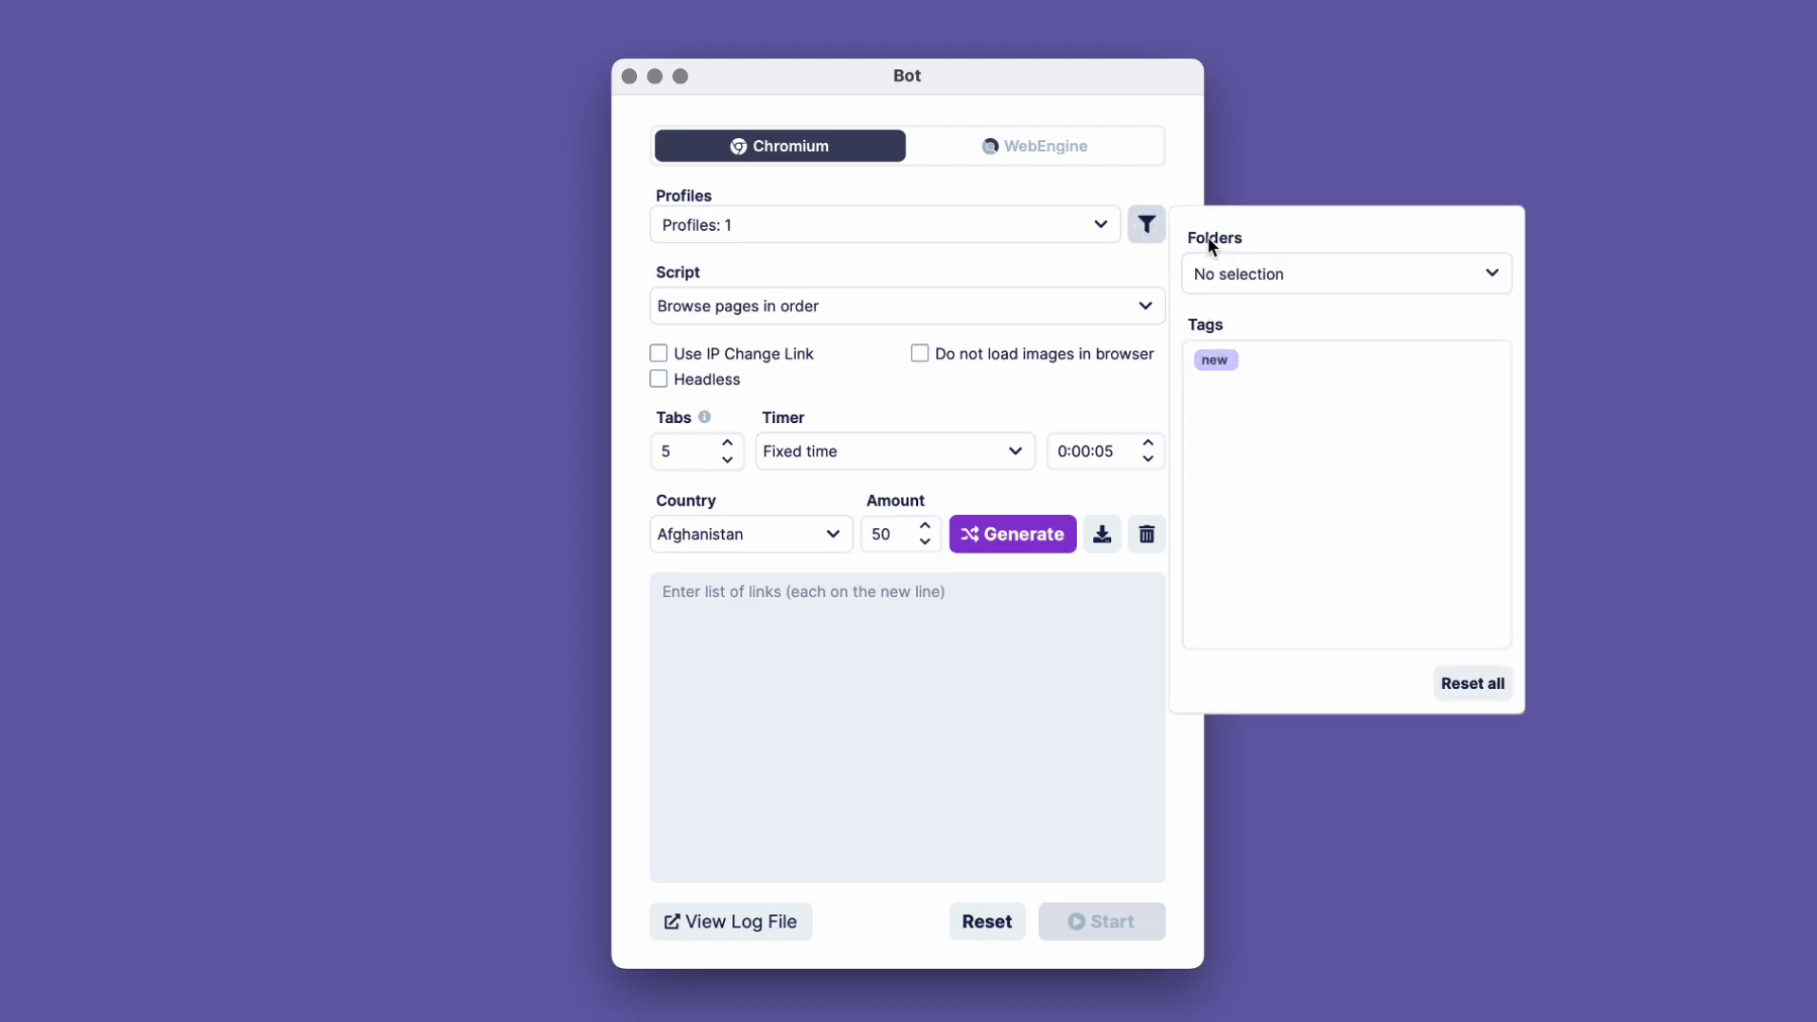
pyautogui.click(1149, 227)
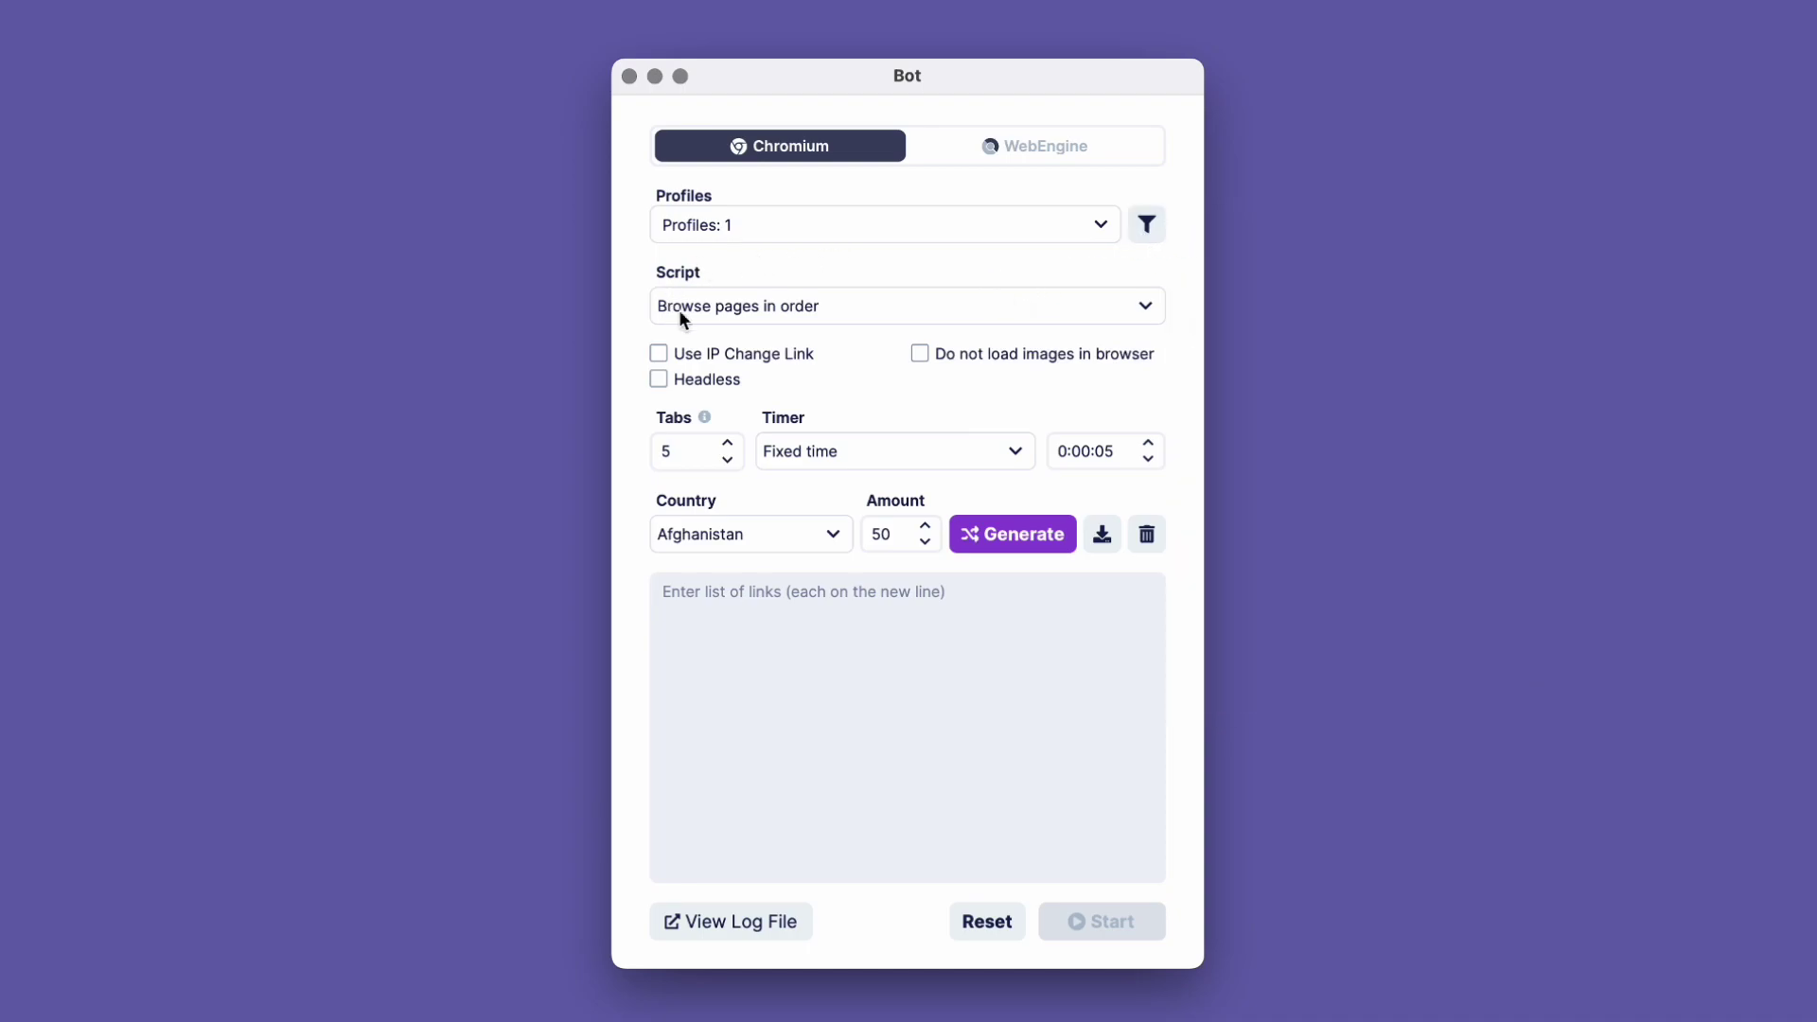
# - Configure the bot with the "Group pages by profiles" script, image loading disabled and a random interval timer
pyautogui.click(1127, 316)
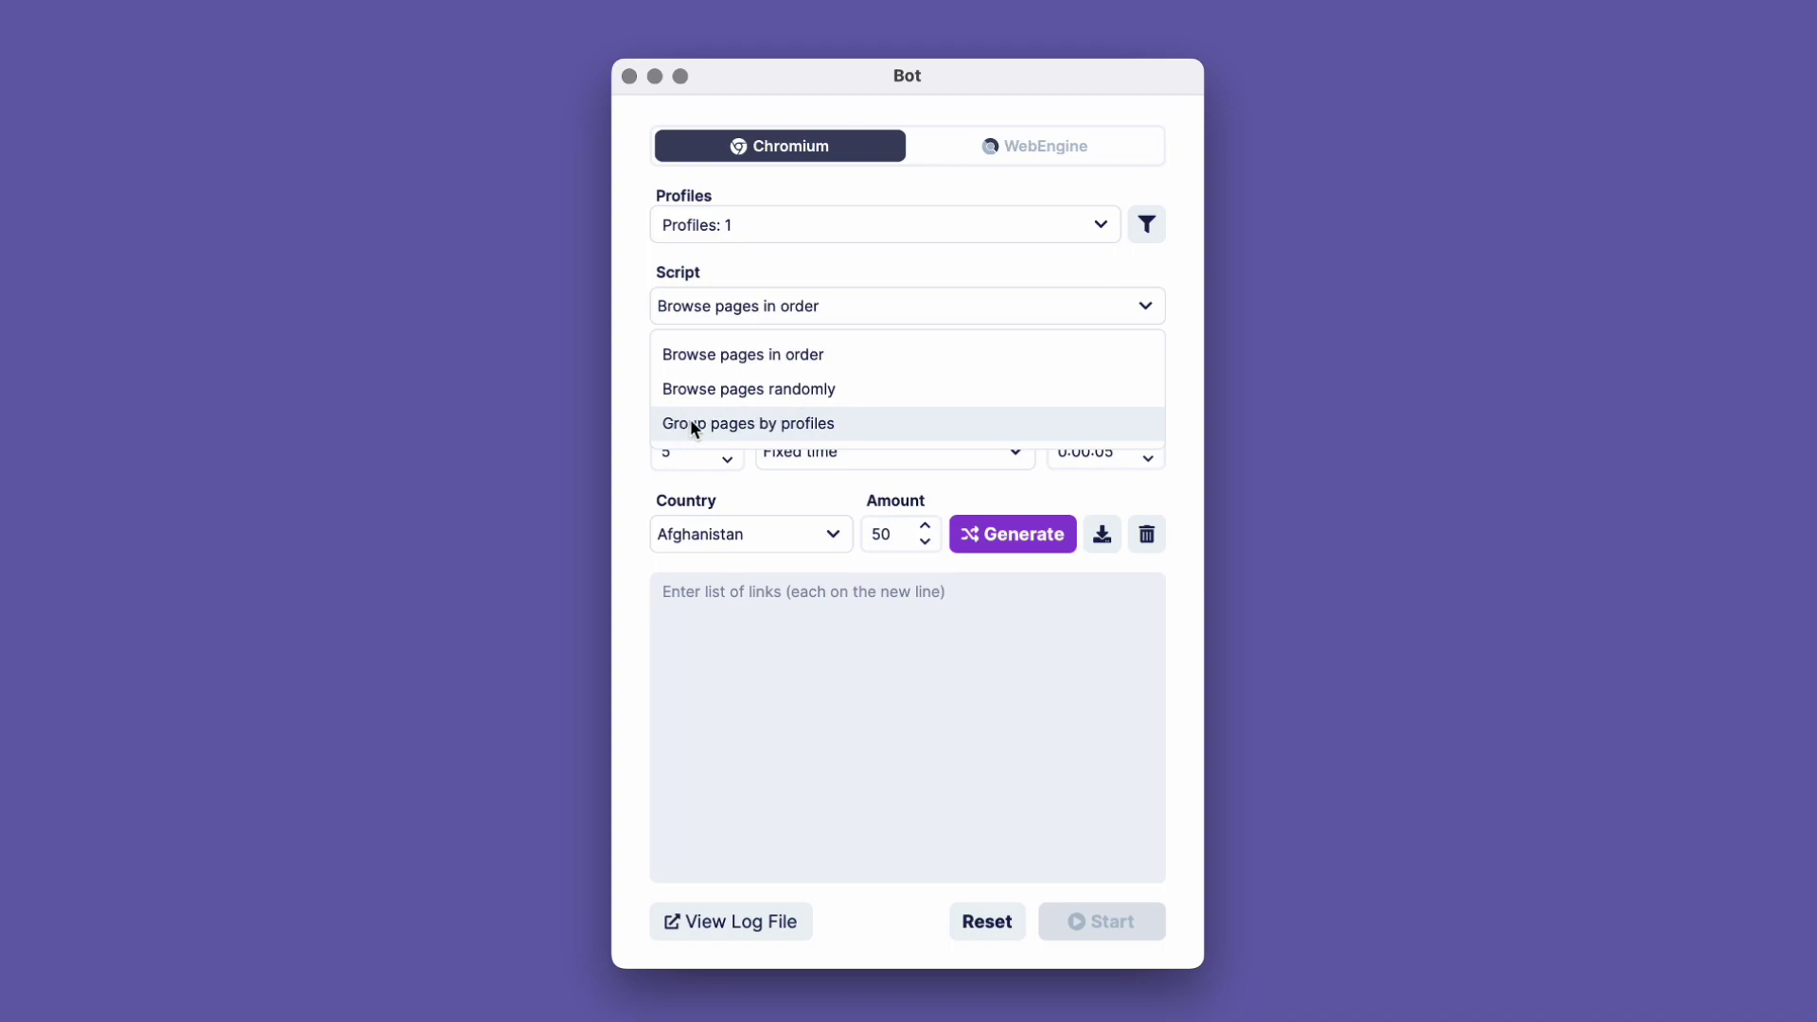
pyautogui.click(863, 429)
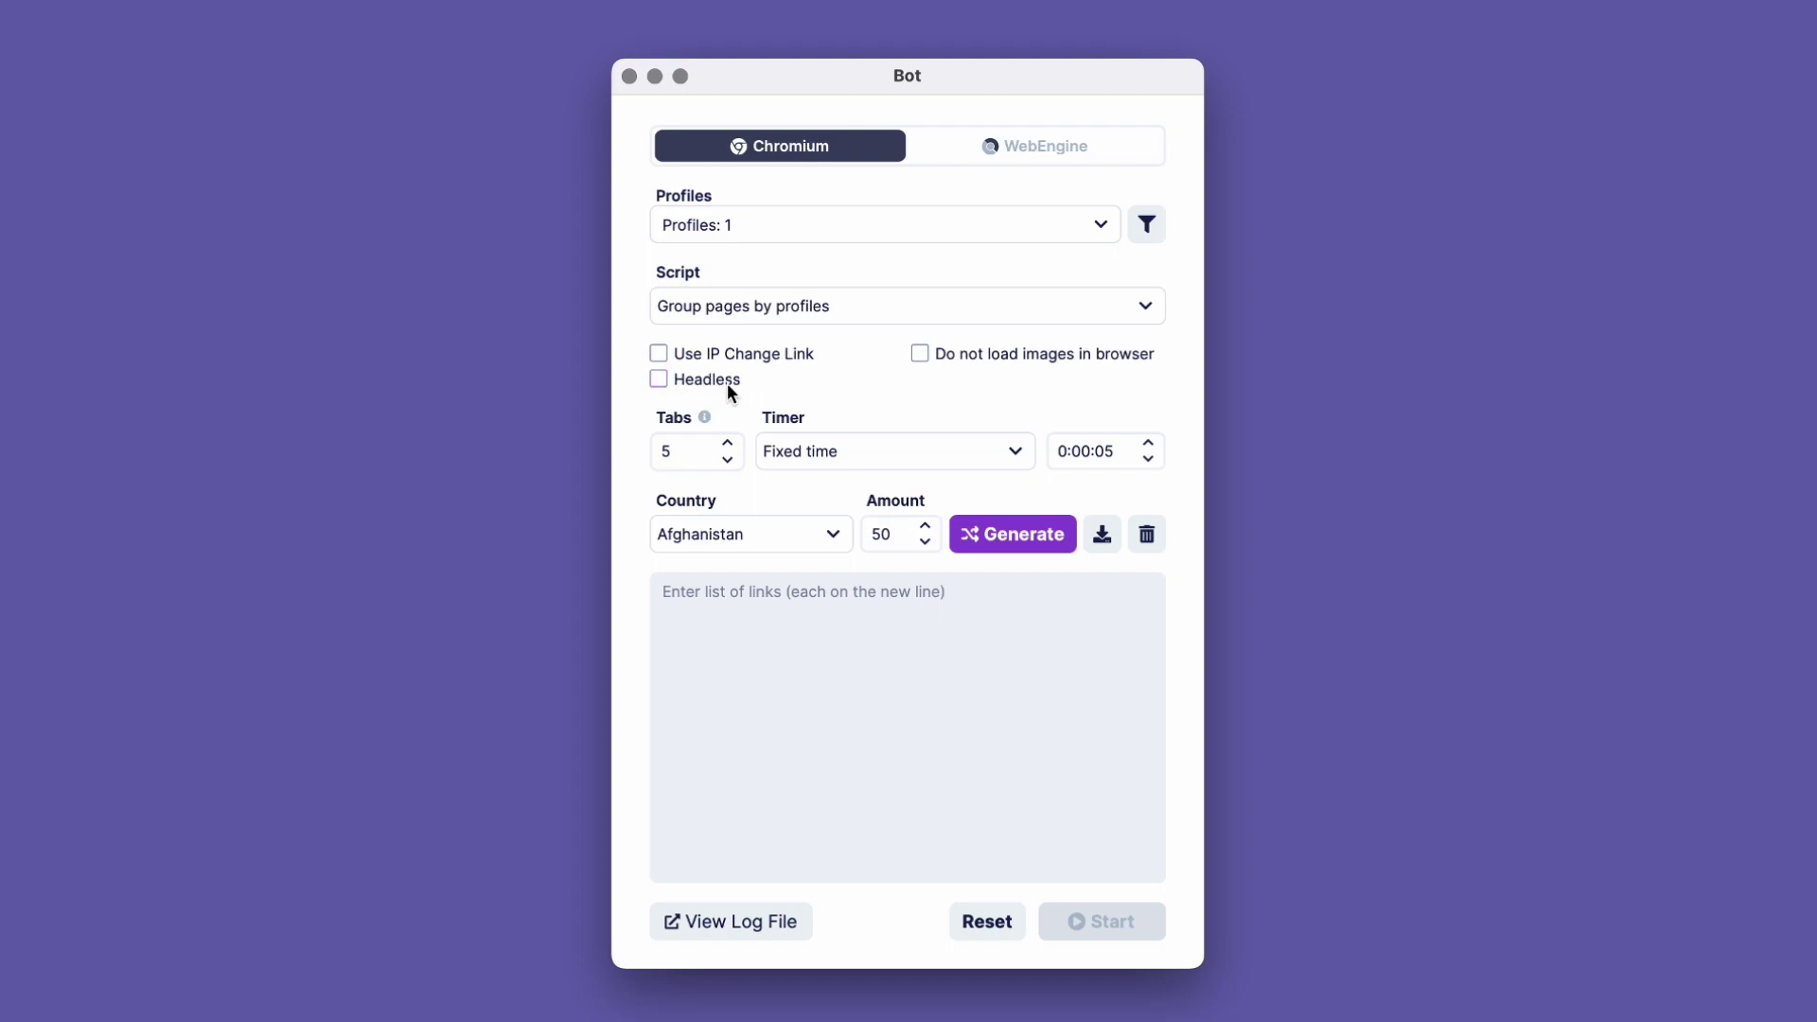
pyautogui.click(919, 354)
pyautogui.click(1011, 455)
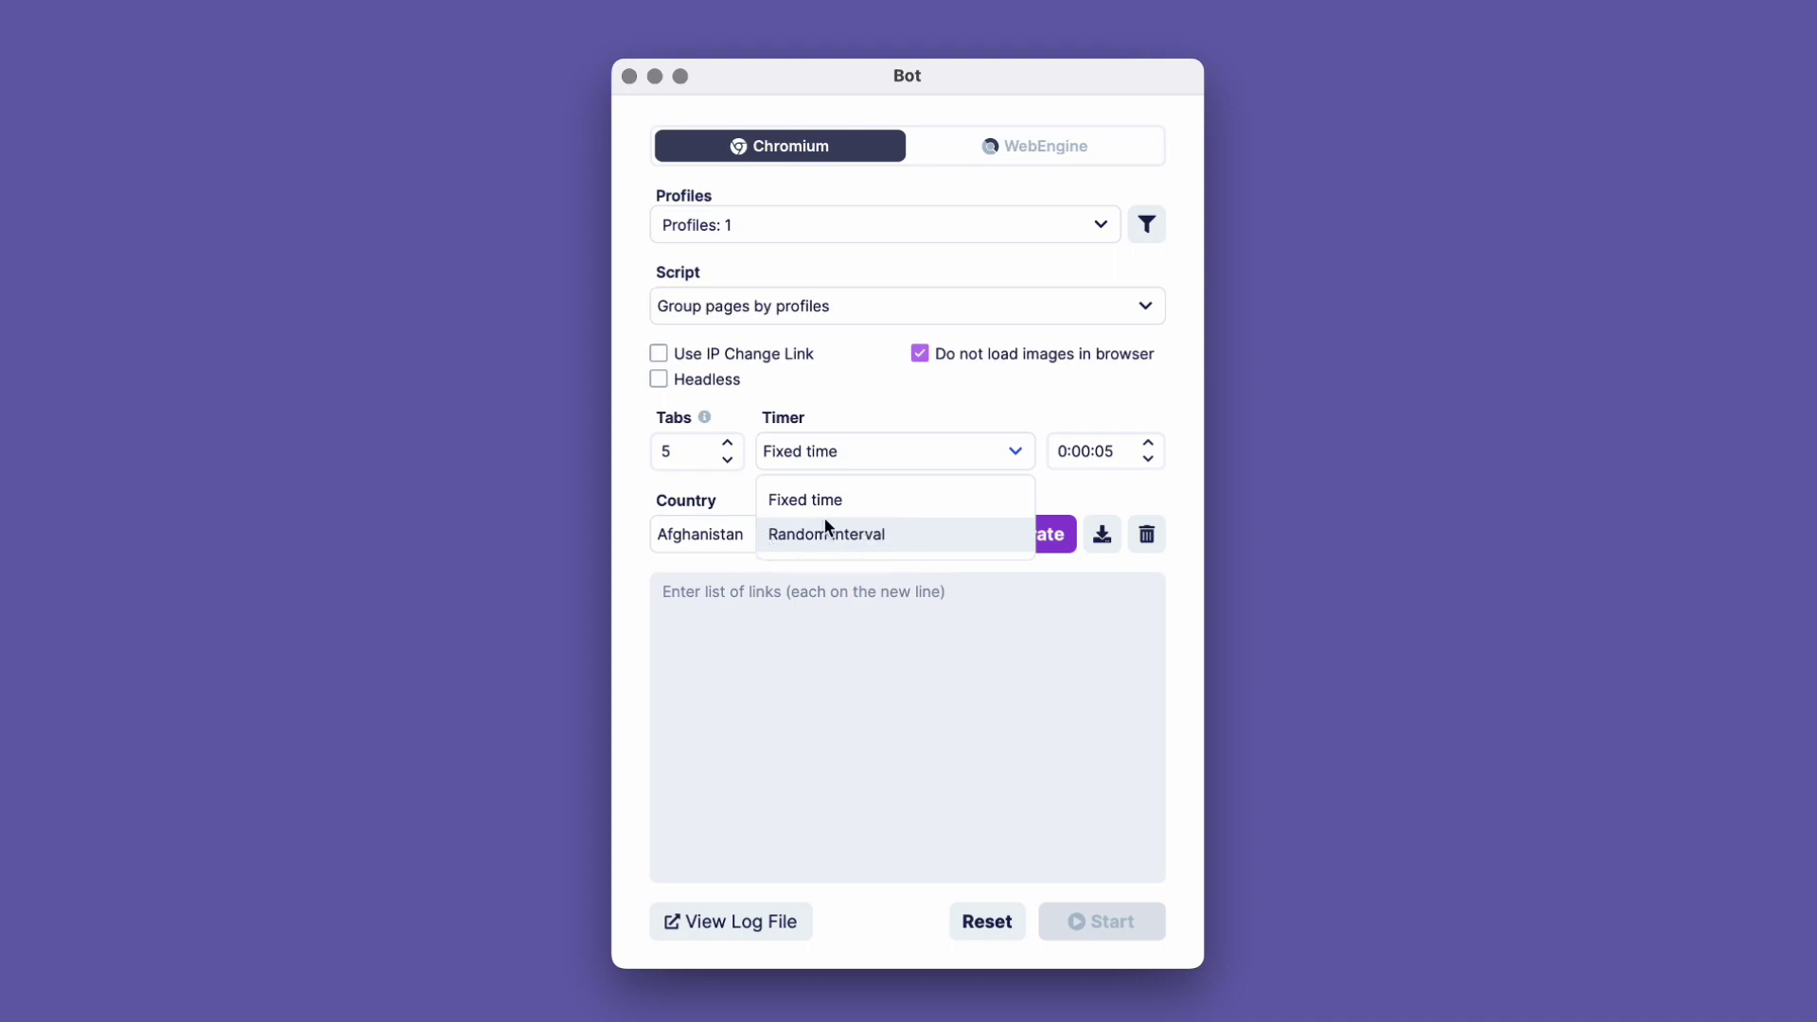
pyautogui.click(888, 532)
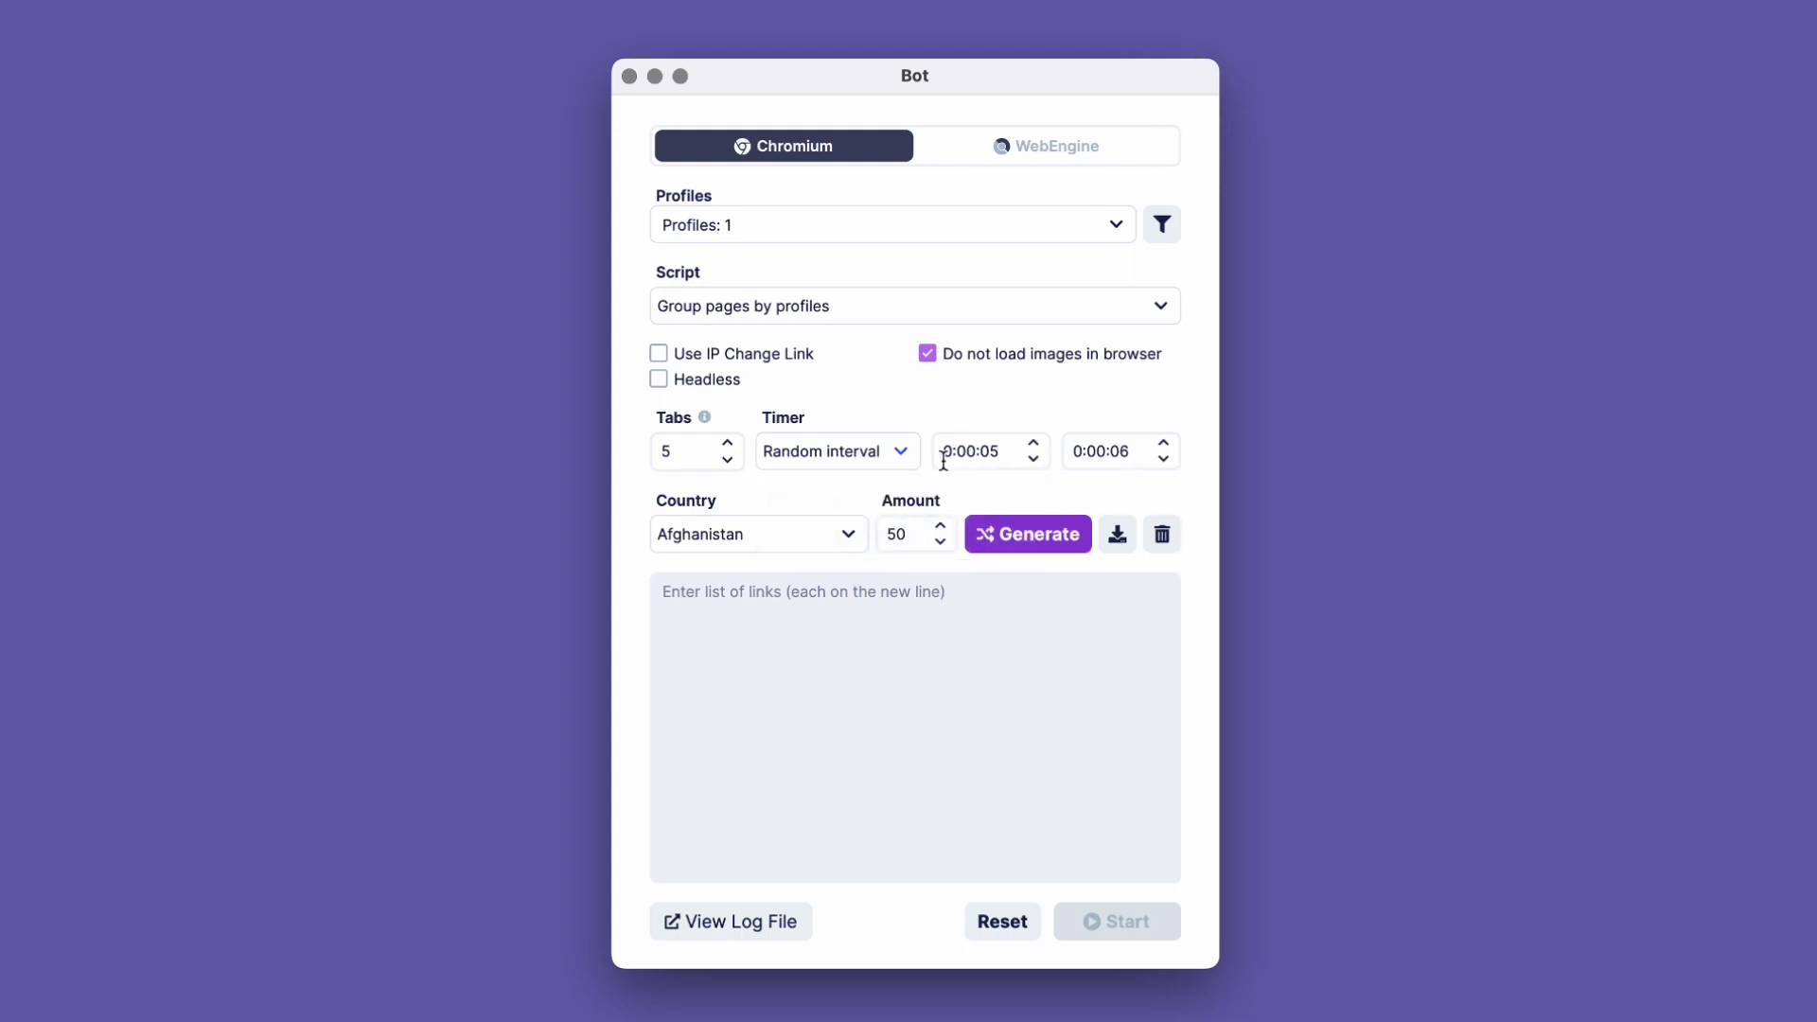
# - Generate a list of 10 website links for France
pyautogui.click(848, 537)
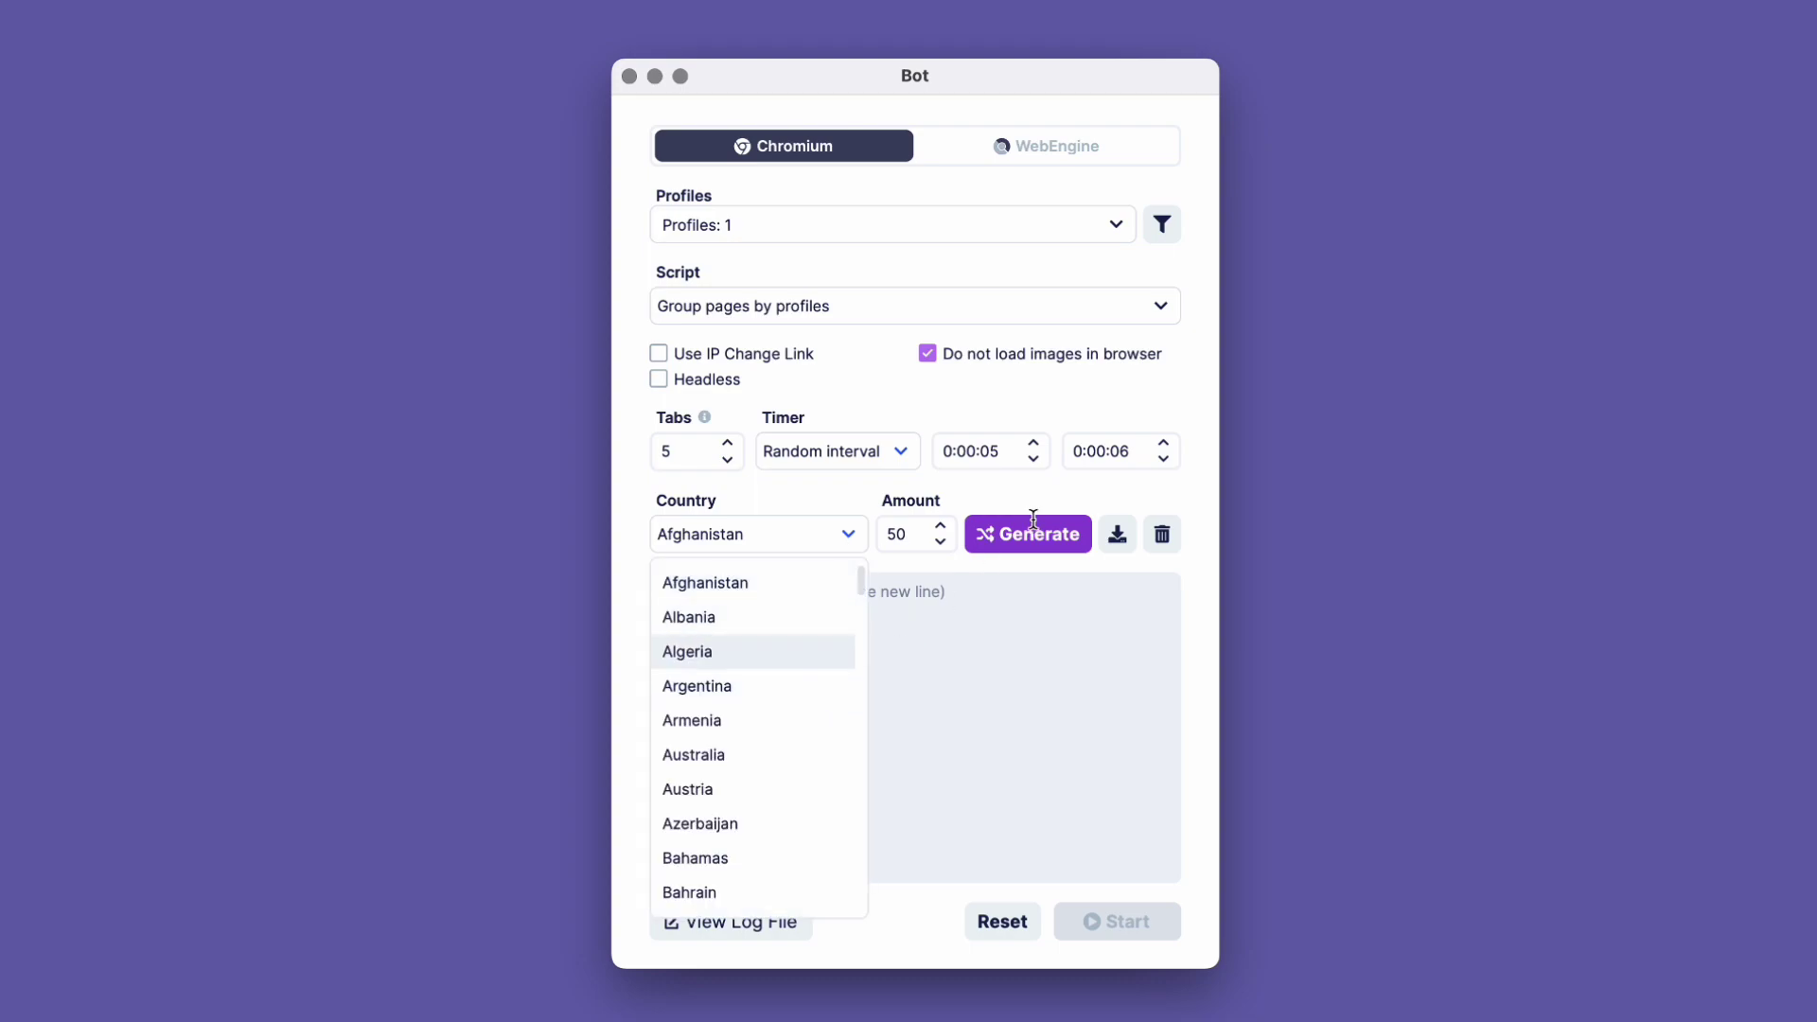
pyautogui.scroll(-12, 709, 768)
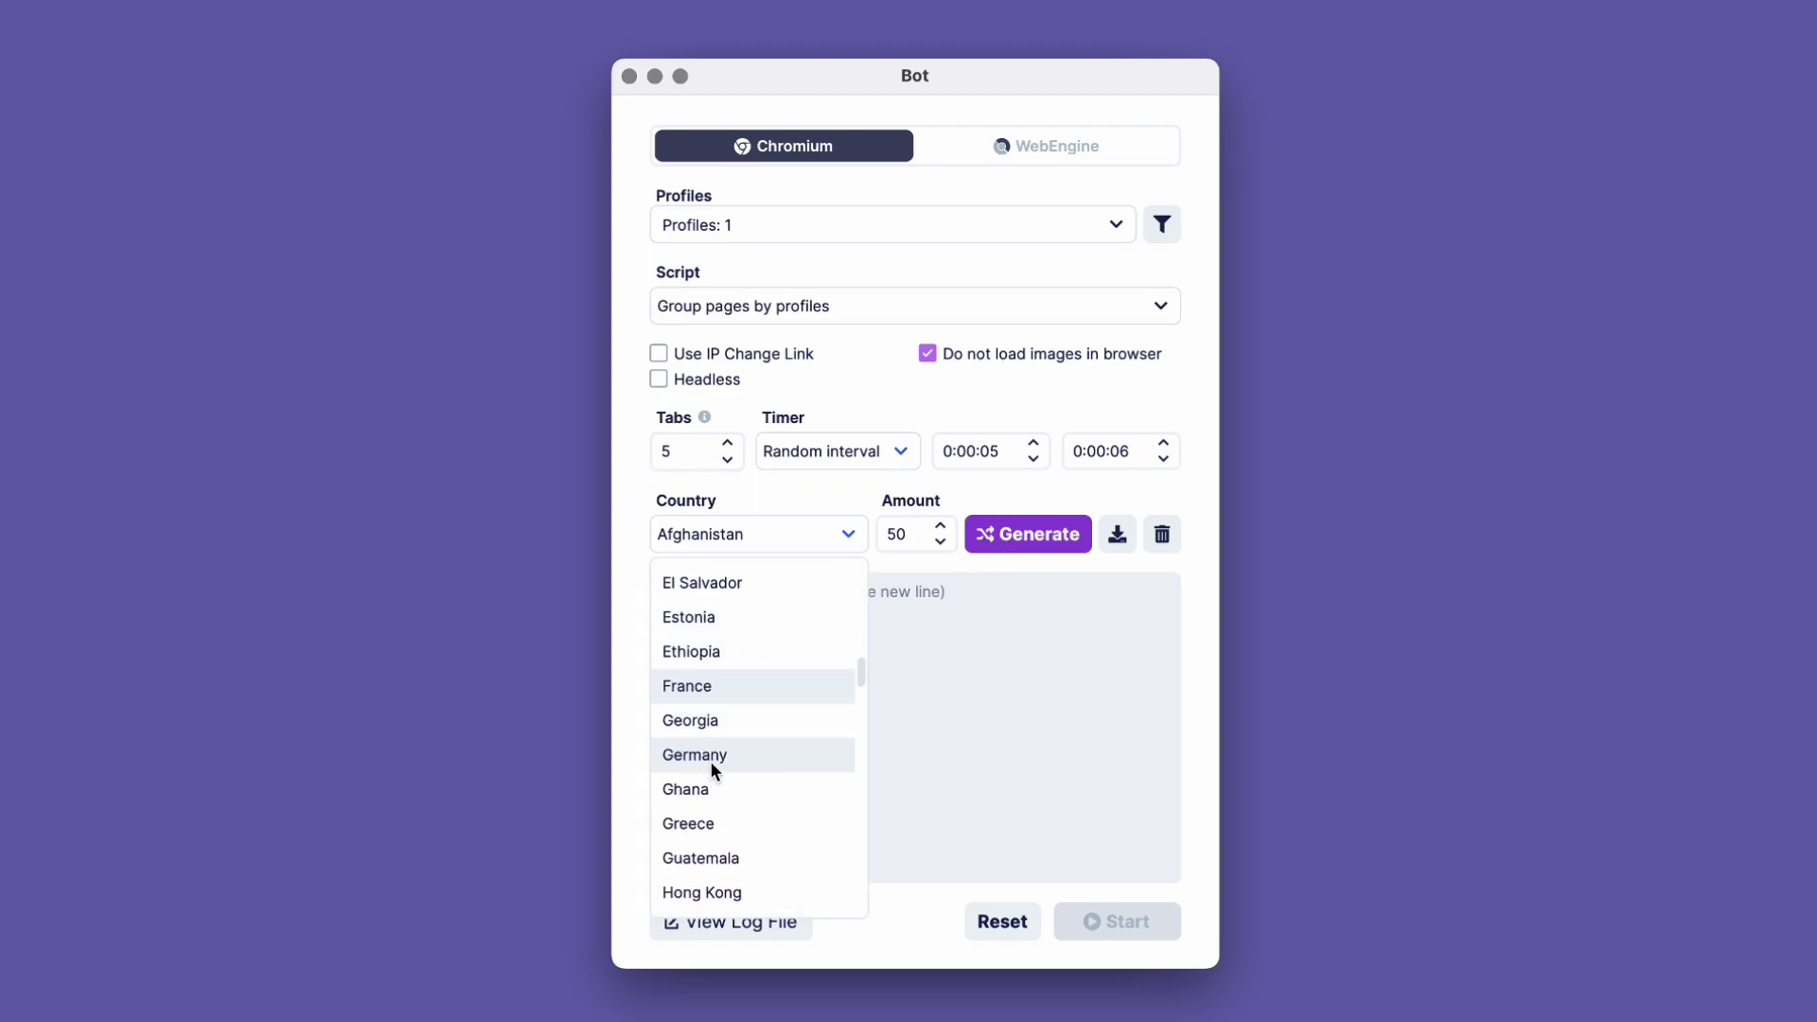
pyautogui.scroll(3, 710, 762)
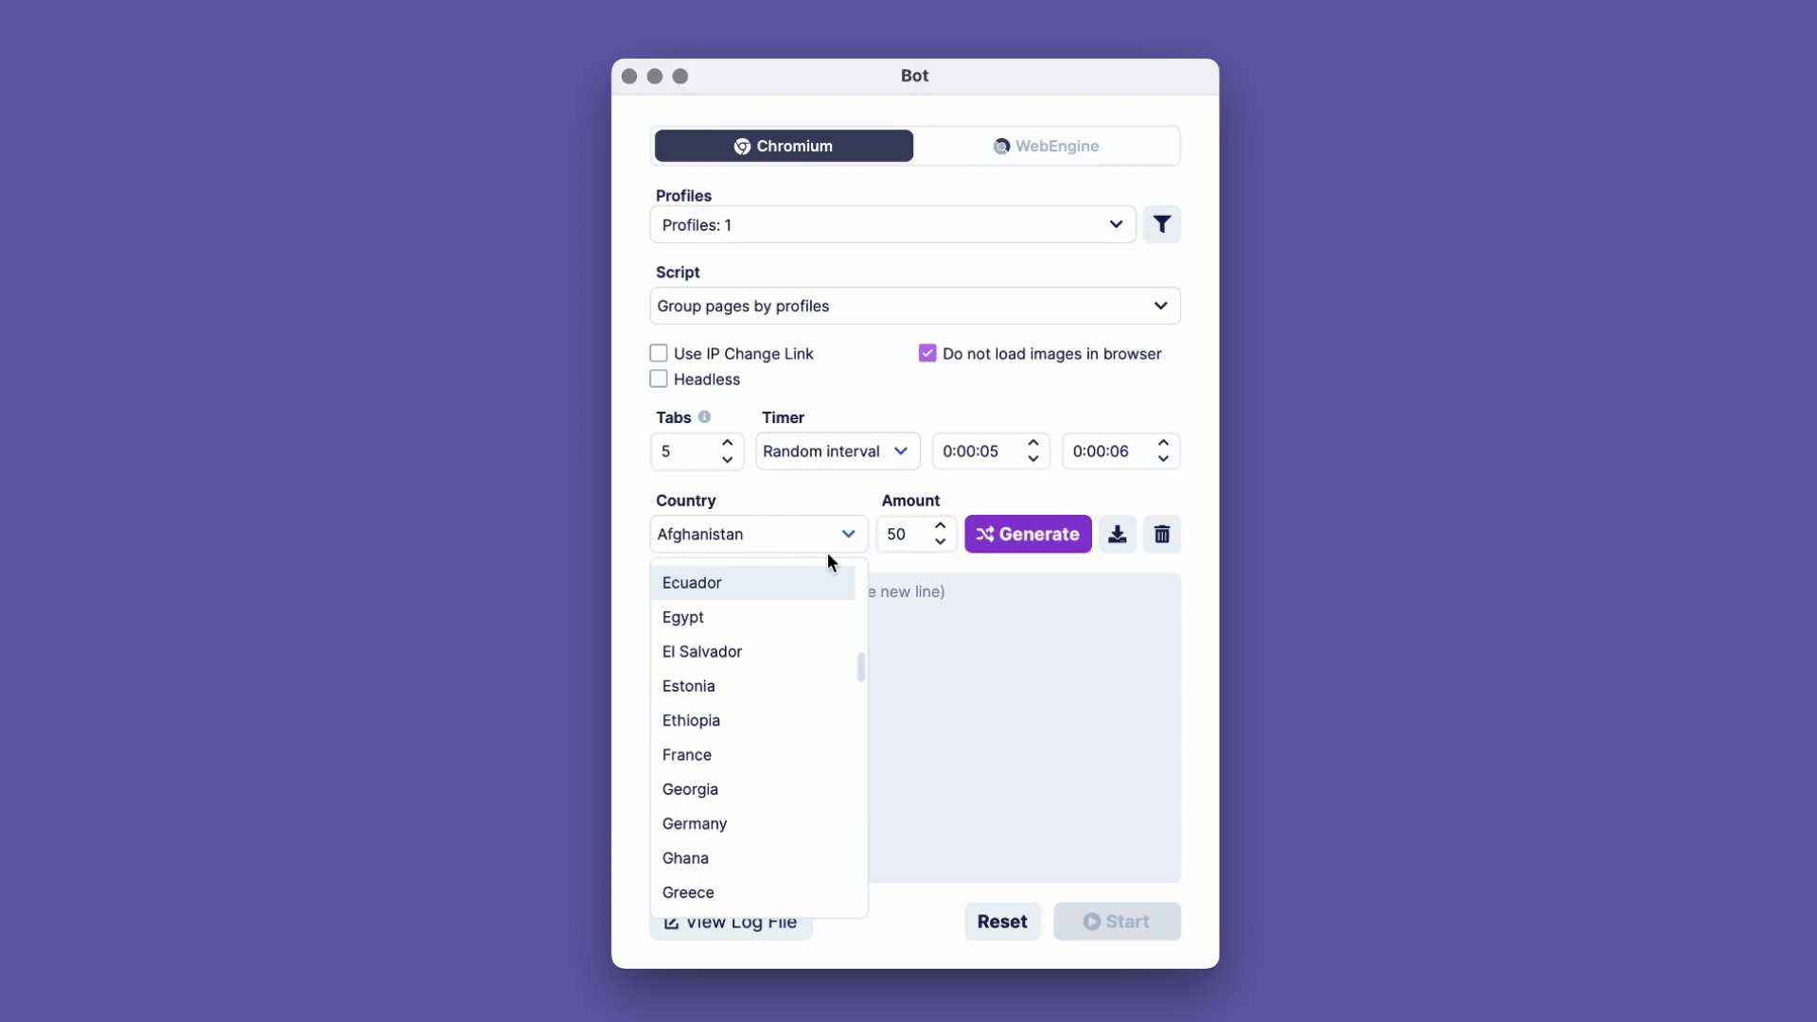
pyautogui.click(701, 758)
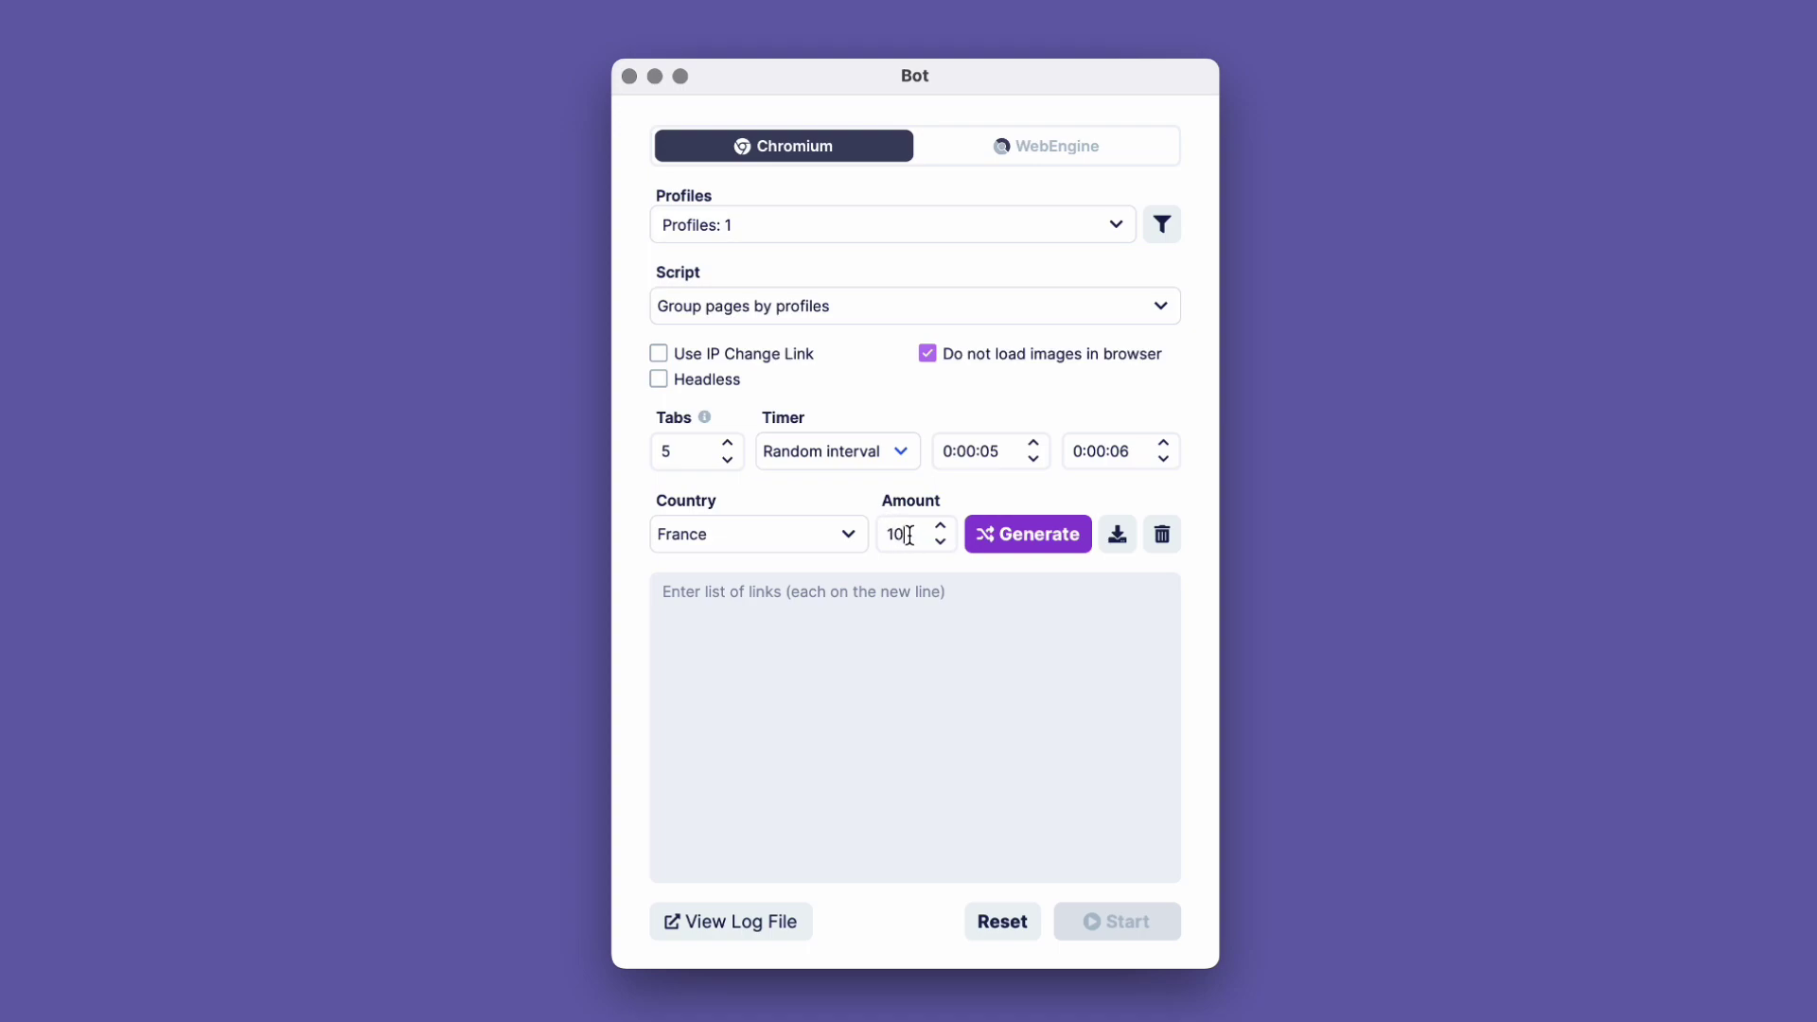
pyautogui.click(1008, 532)
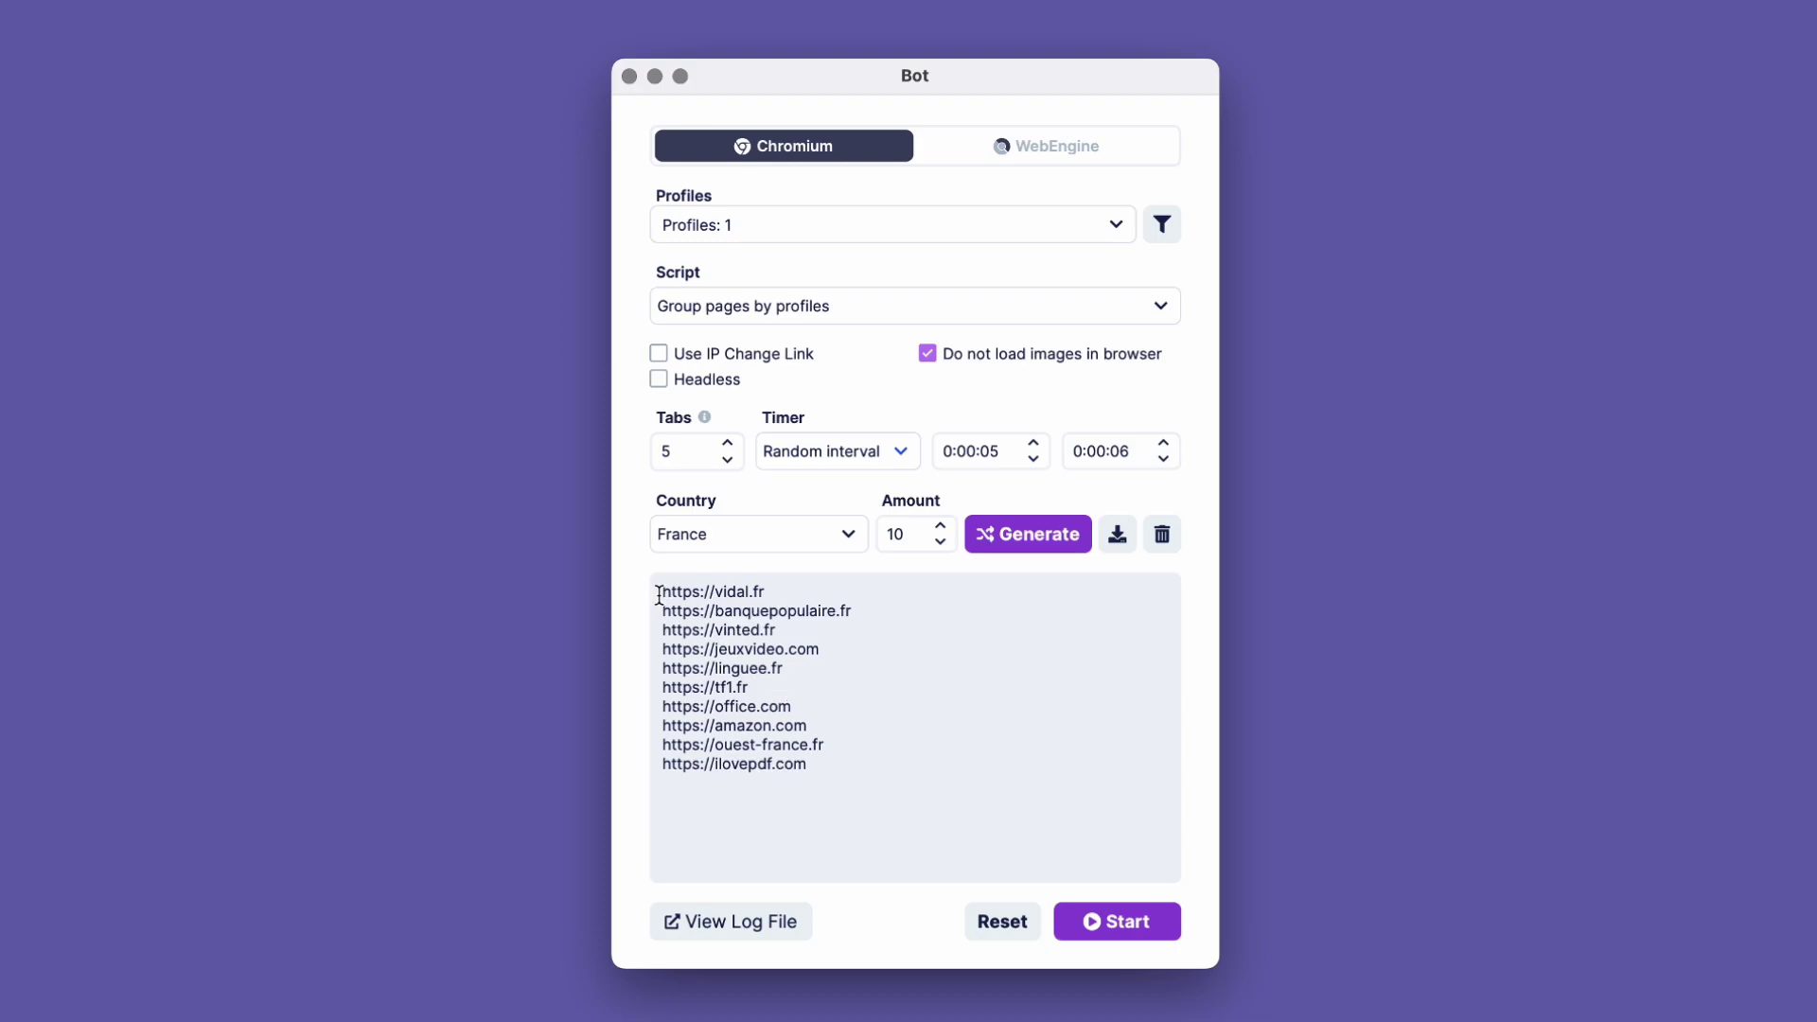
# - Highlight the vidal.fr and banquepopulaire.fr links in turn, and start the bot run
pyautogui.moveTo(661, 590); pyautogui.dragTo(779, 594)
pyautogui.moveTo(663, 611); pyautogui.dragTo(860, 612)
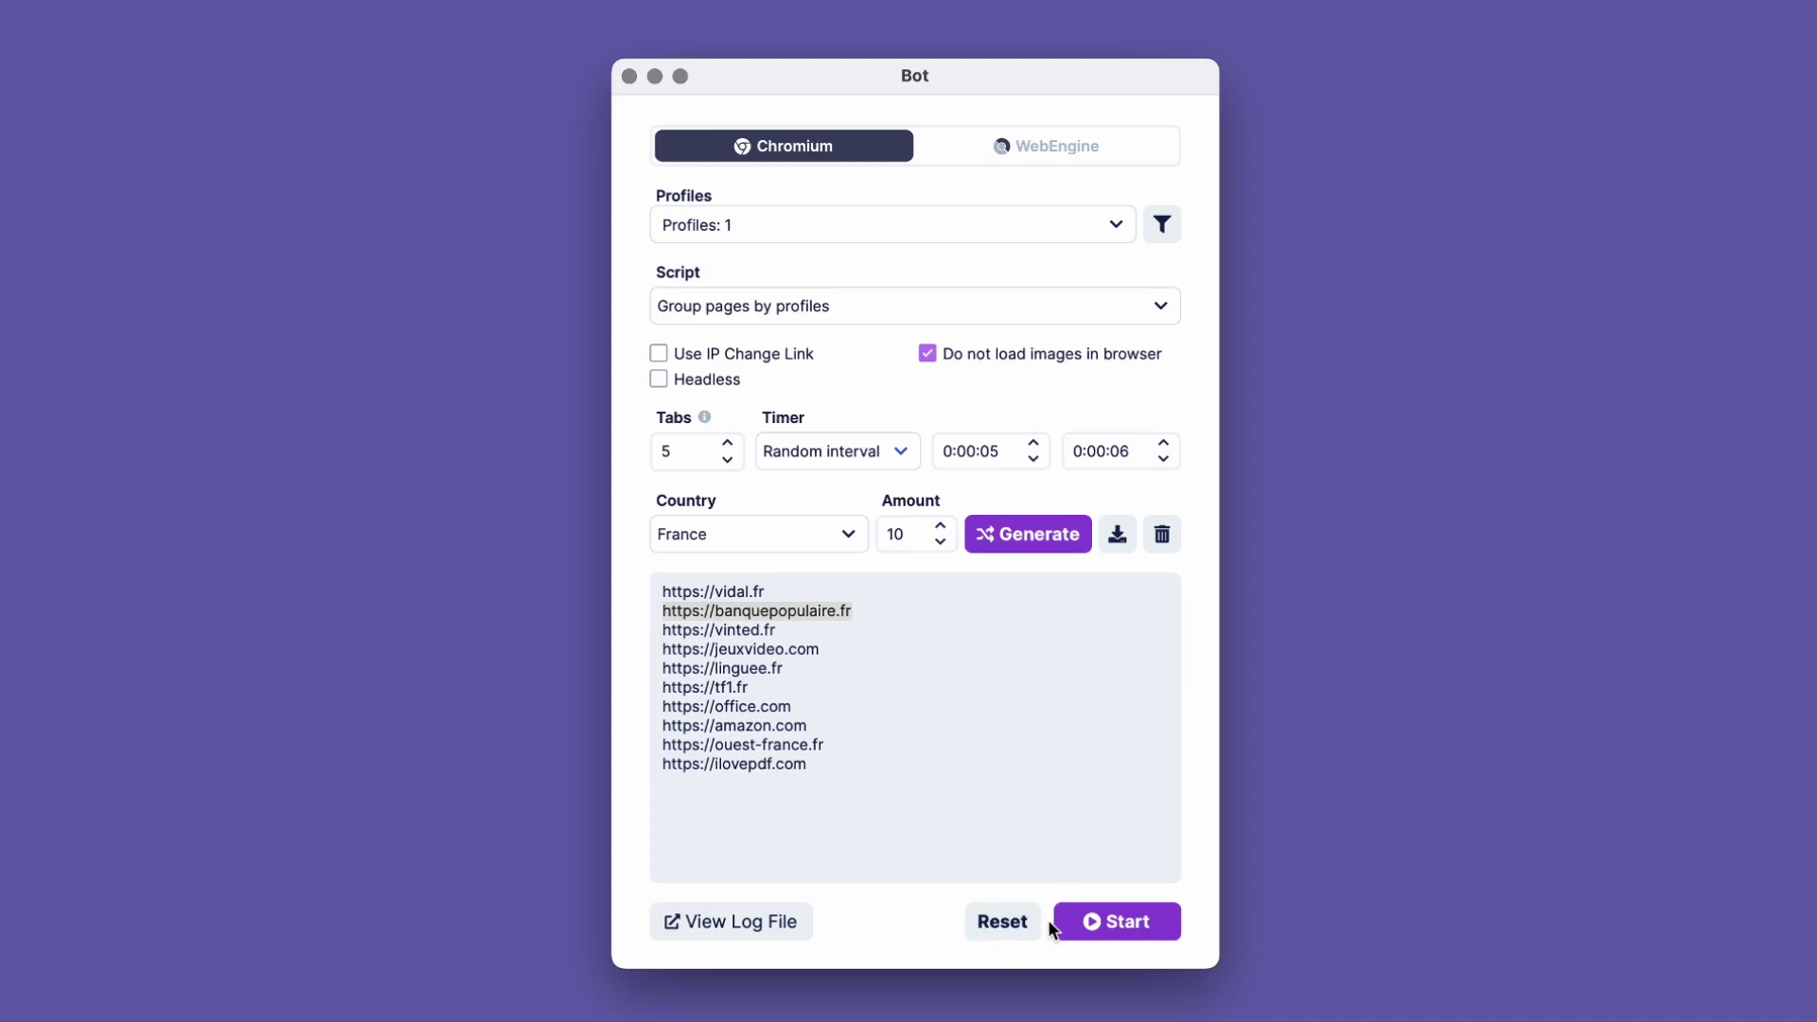
pyautogui.click(1097, 921)
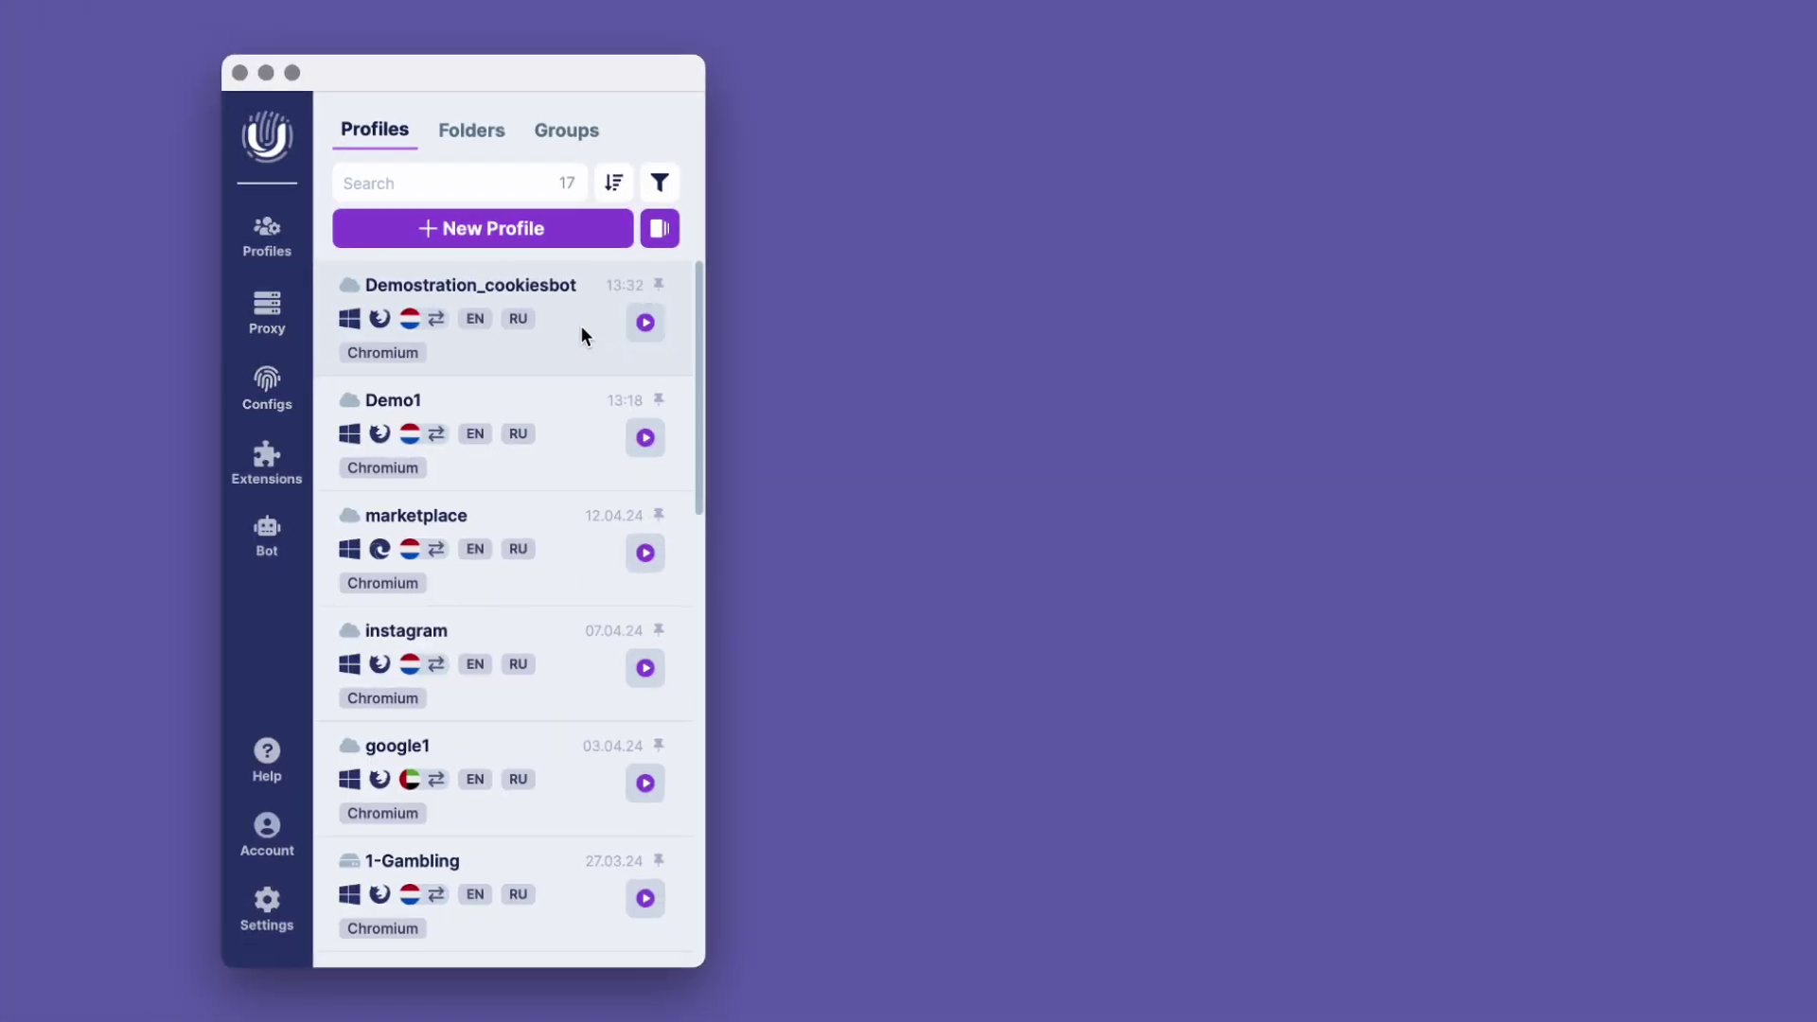
# - Open the Demostration_cookiesbot profile's cookies and look through the list of collected cookie domains
pyautogui.click(578, 326)
pyautogui.click(896, 284)
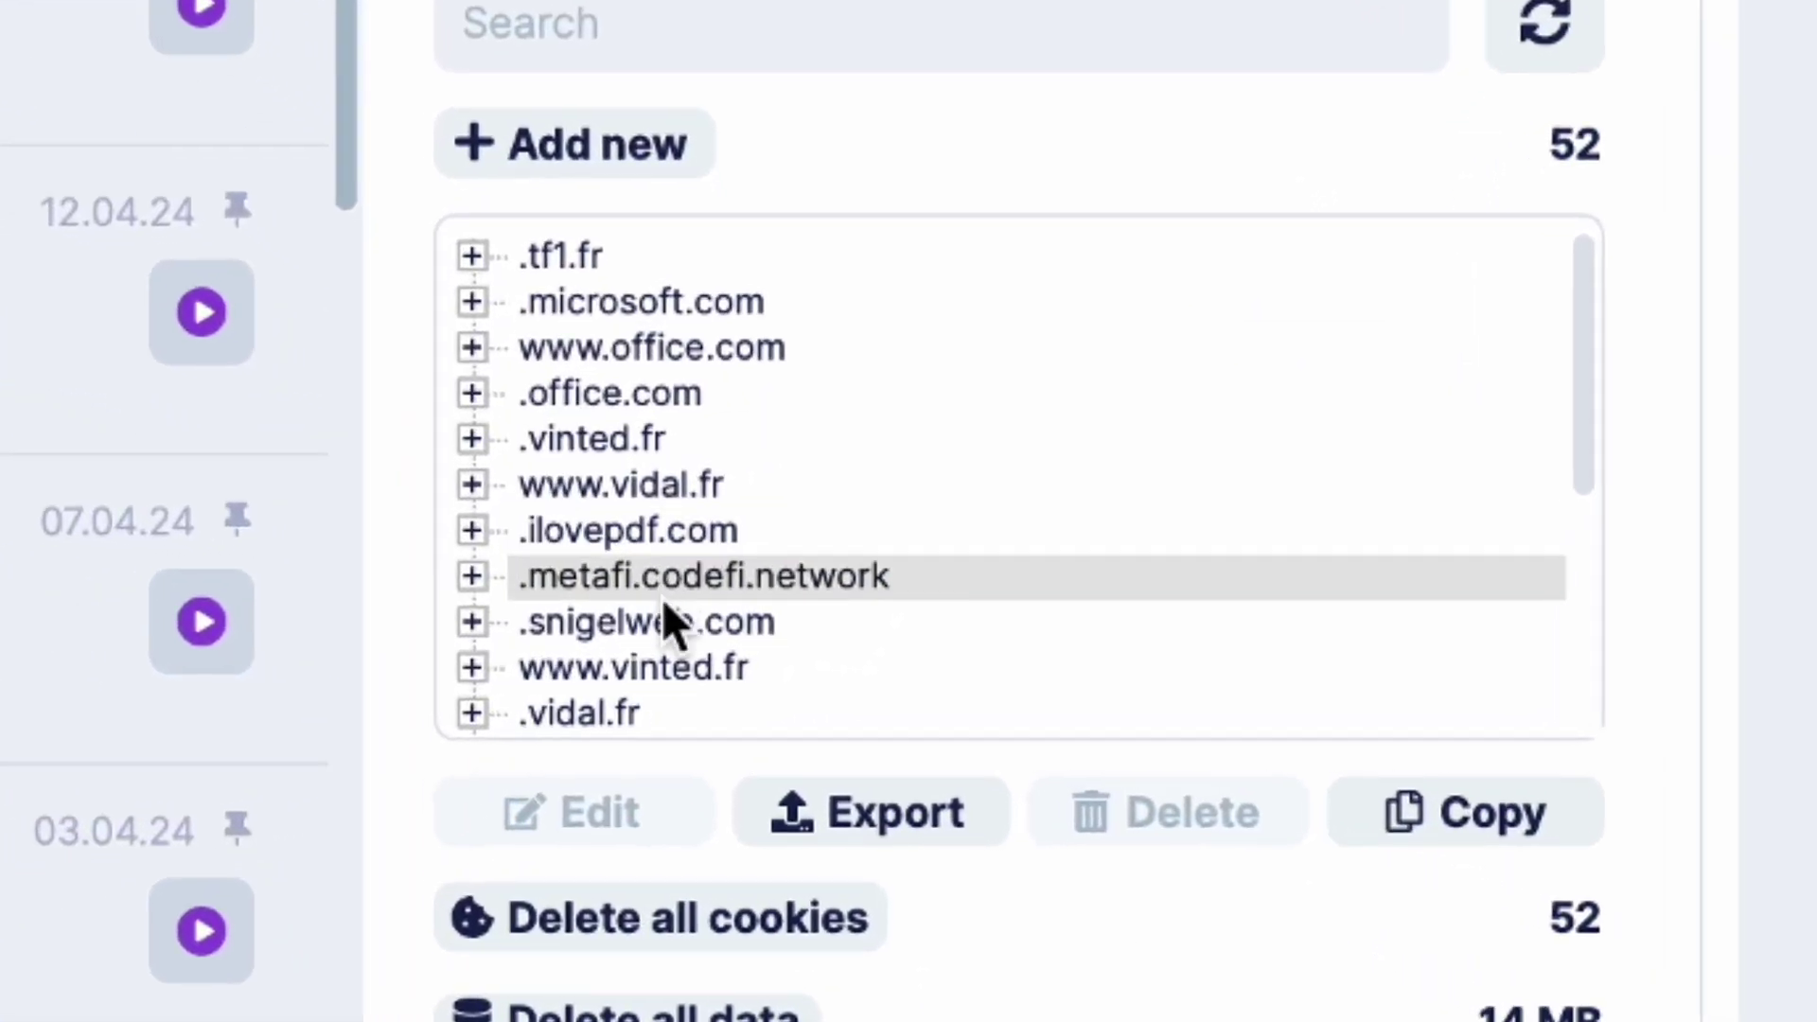
pyautogui.scroll(-5, 820, 656)
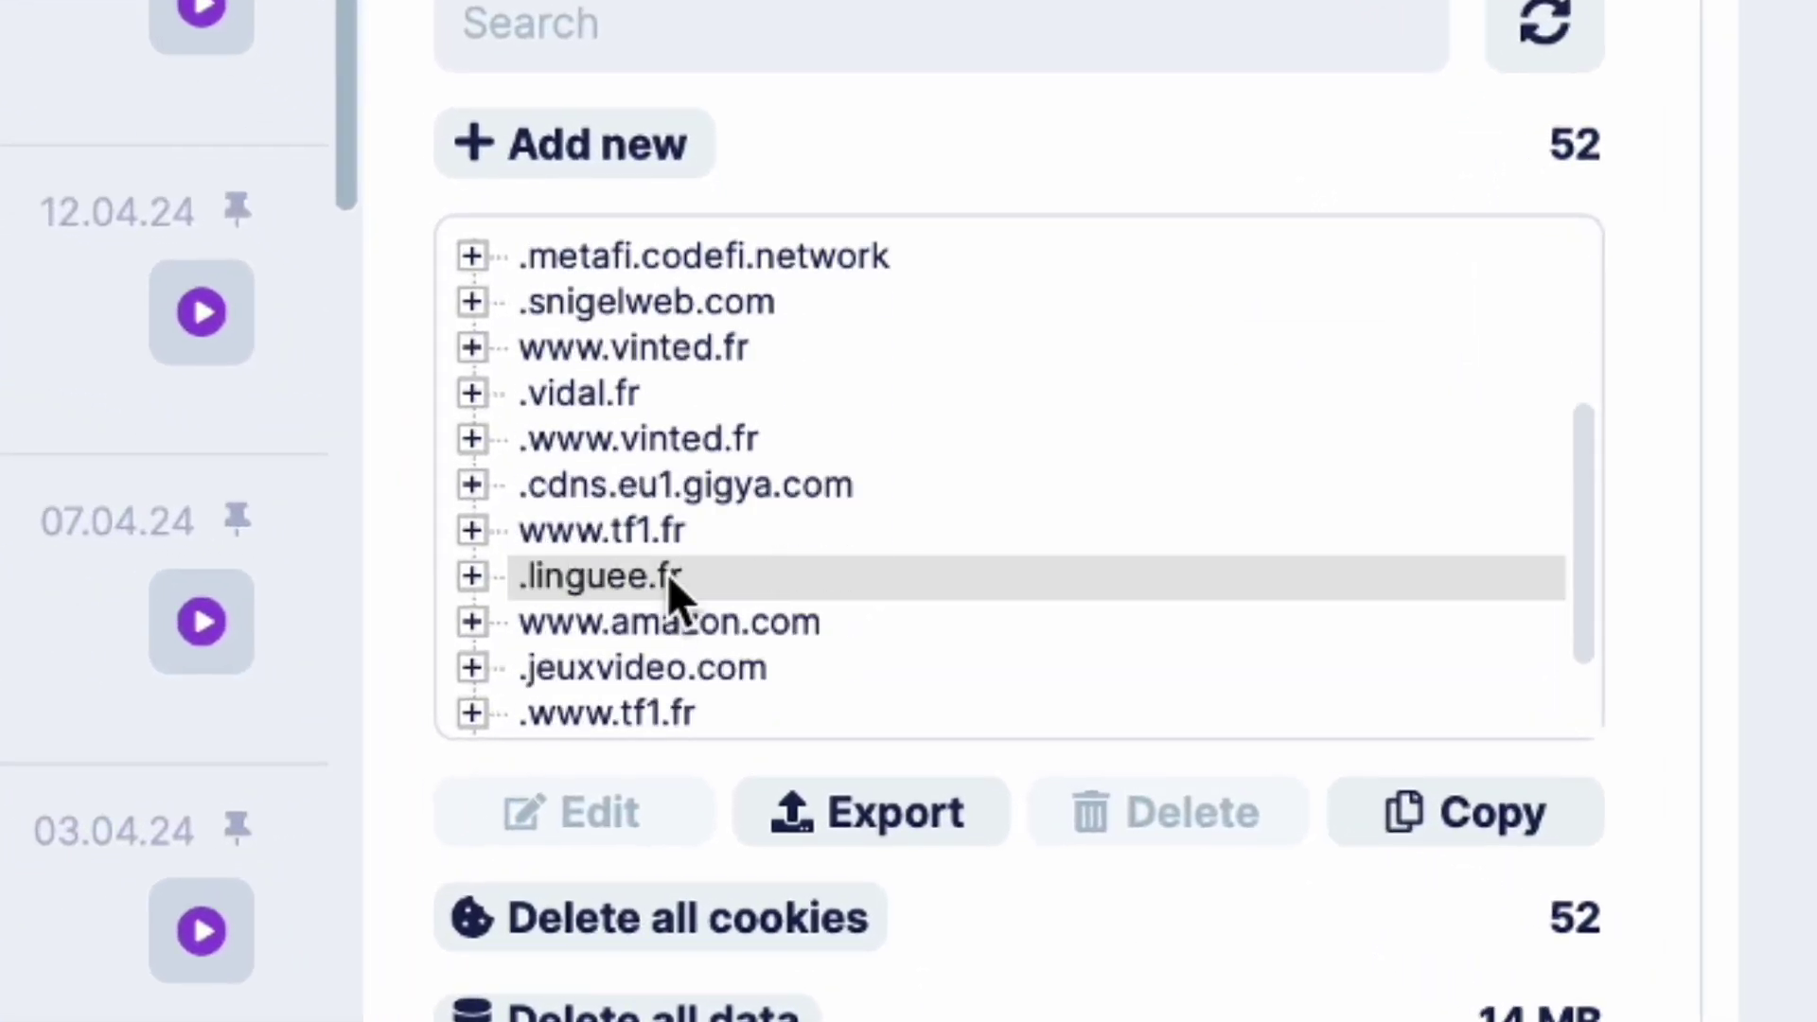
pyautogui.scroll(-2, 668, 575)
pyautogui.scroll(6, 677, 550)
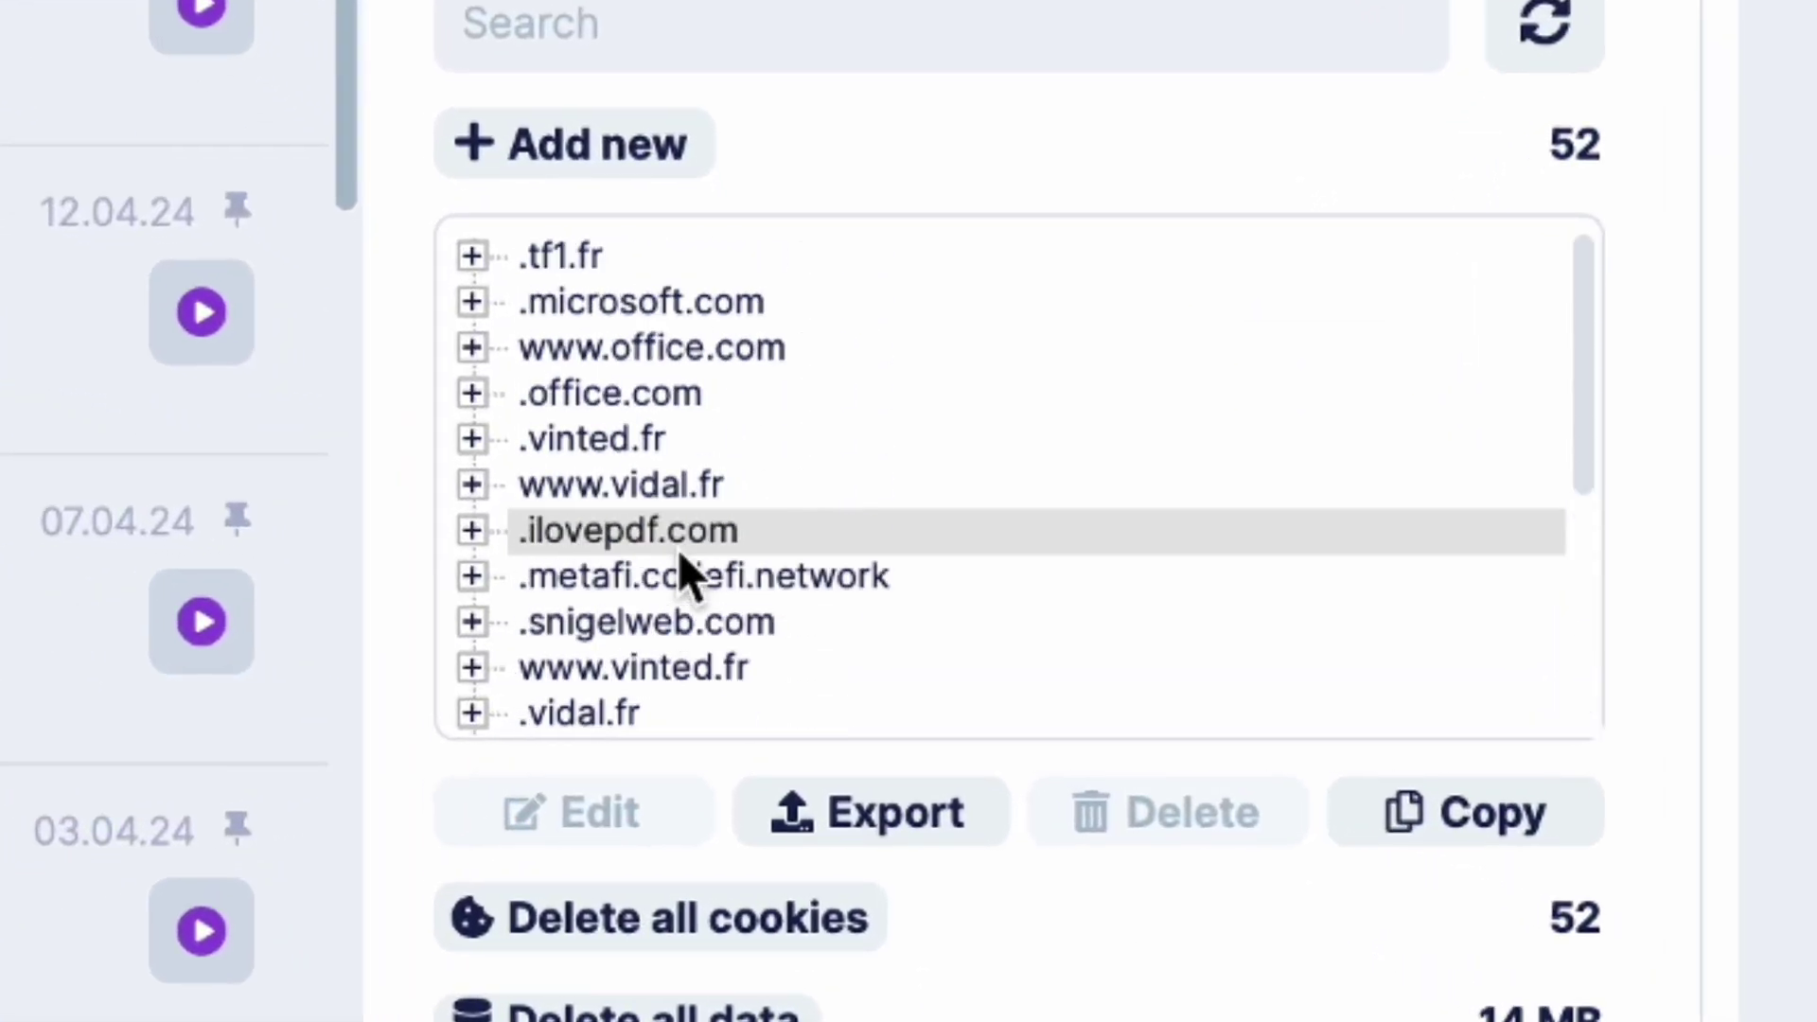